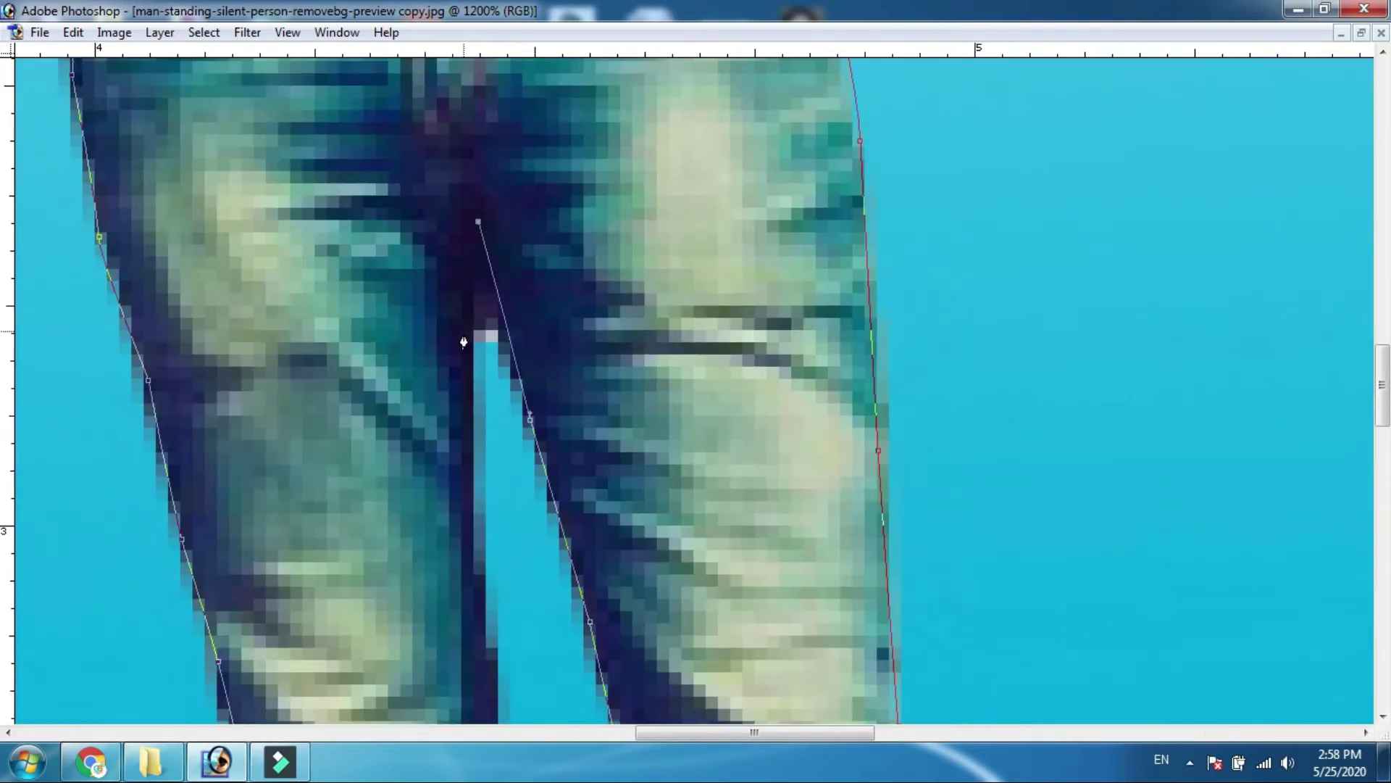
Trace the remaining inner edge of the man's leg down to the ankle with the Pen tool and close the path
{"action": "left_click_drag", "start_coordinate": [476, 465], "coordinate": [497, 258]}
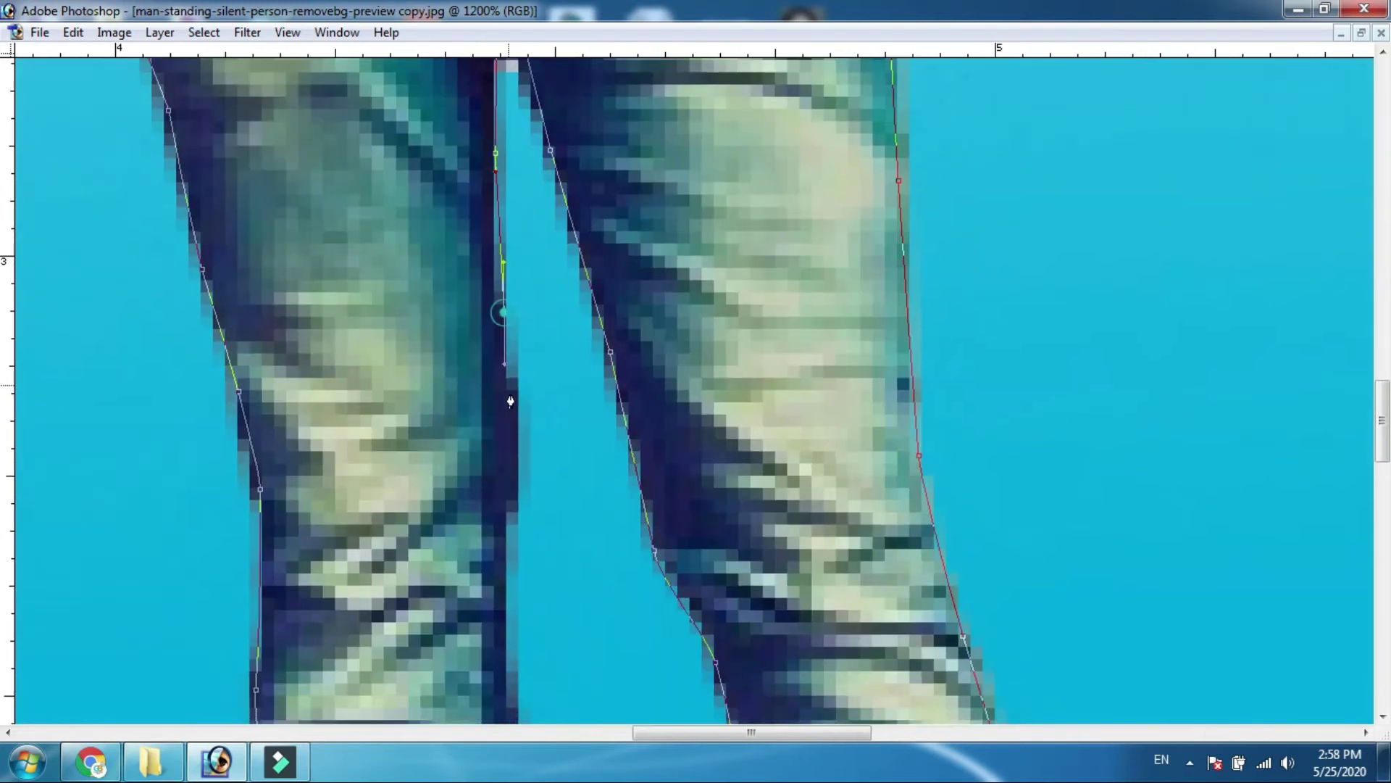
{"action": "left_click_drag", "start_coordinate": [507, 386], "coordinate": [517, 121]}
{"action": "left_click_drag", "start_coordinate": [515, 310], "coordinate": [515, 202]}
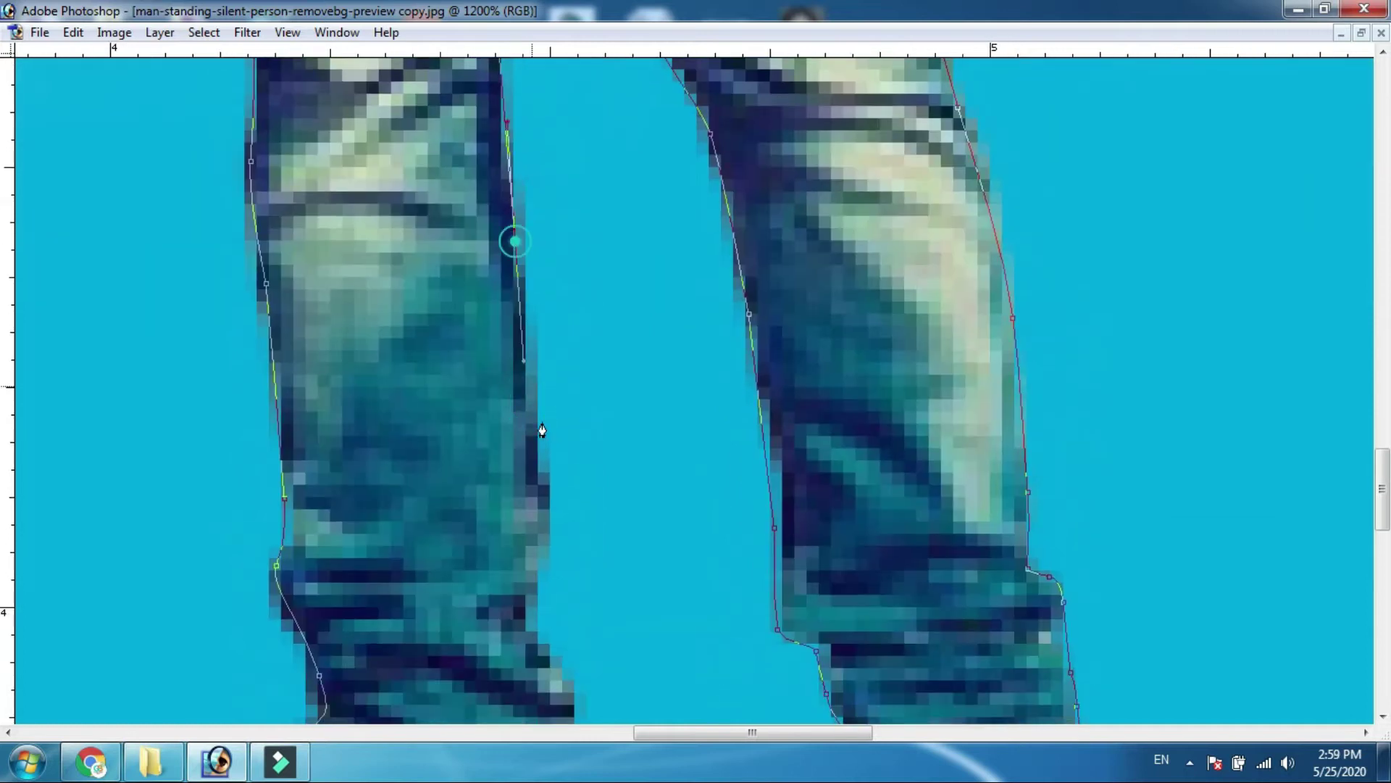
{"action": "left_click_drag", "start_coordinate": [538, 424], "coordinate": [521, 205]}
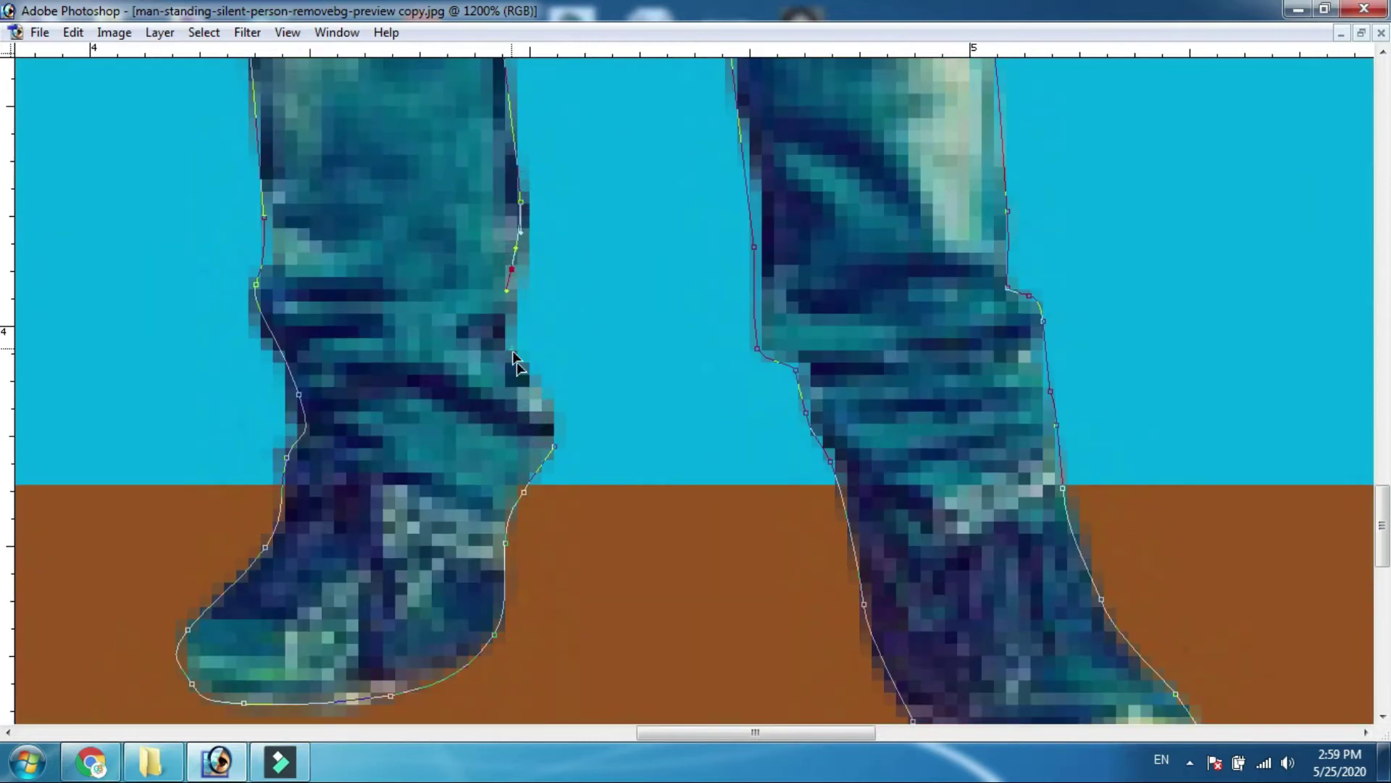
Convert the path around the man into a new anti-aliased selection with a feather radius of 0 pixels and copy it
{"action": "scroll", "coordinate": [553, 455], "scroll_direction": "down", "scroll_amount": 1}
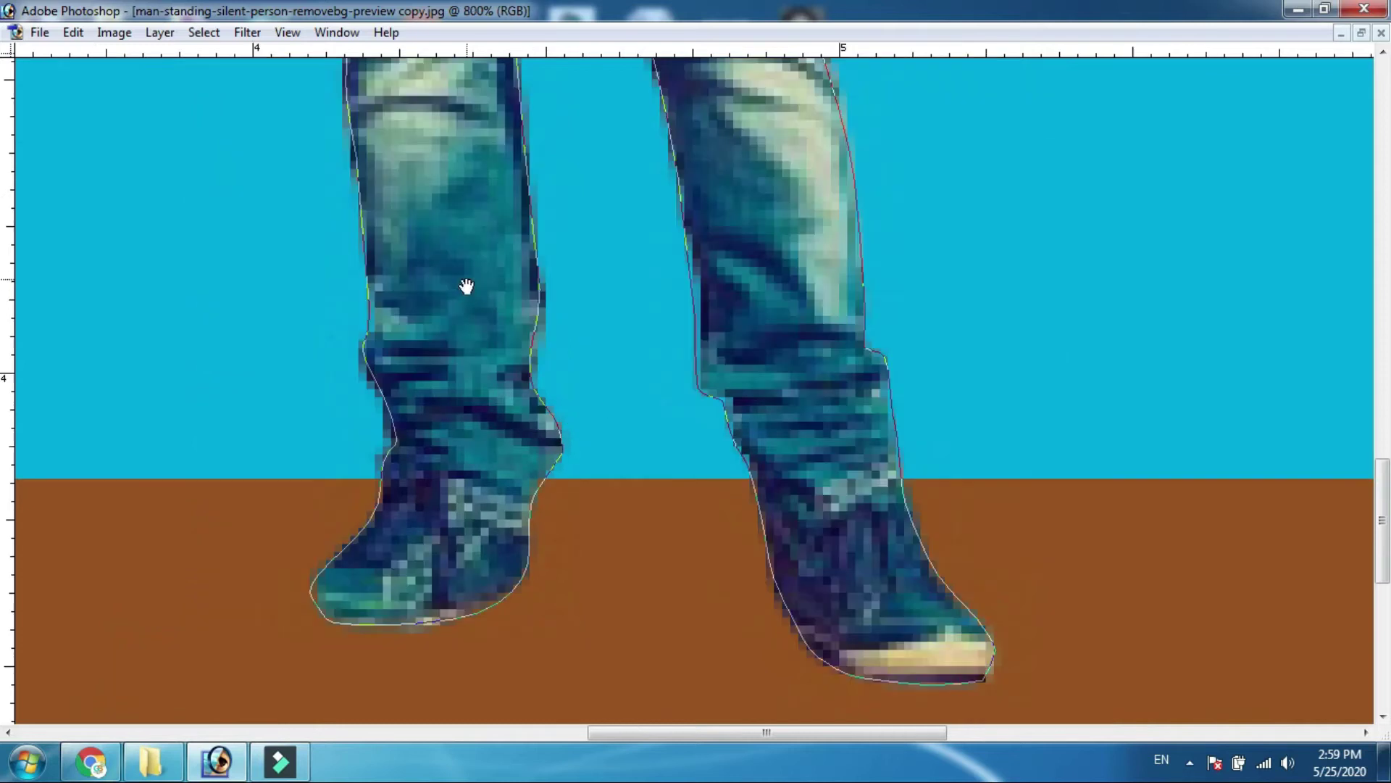
{"action": "scroll", "coordinate": [466, 302], "scroll_direction": "down", "scroll_amount": 6}
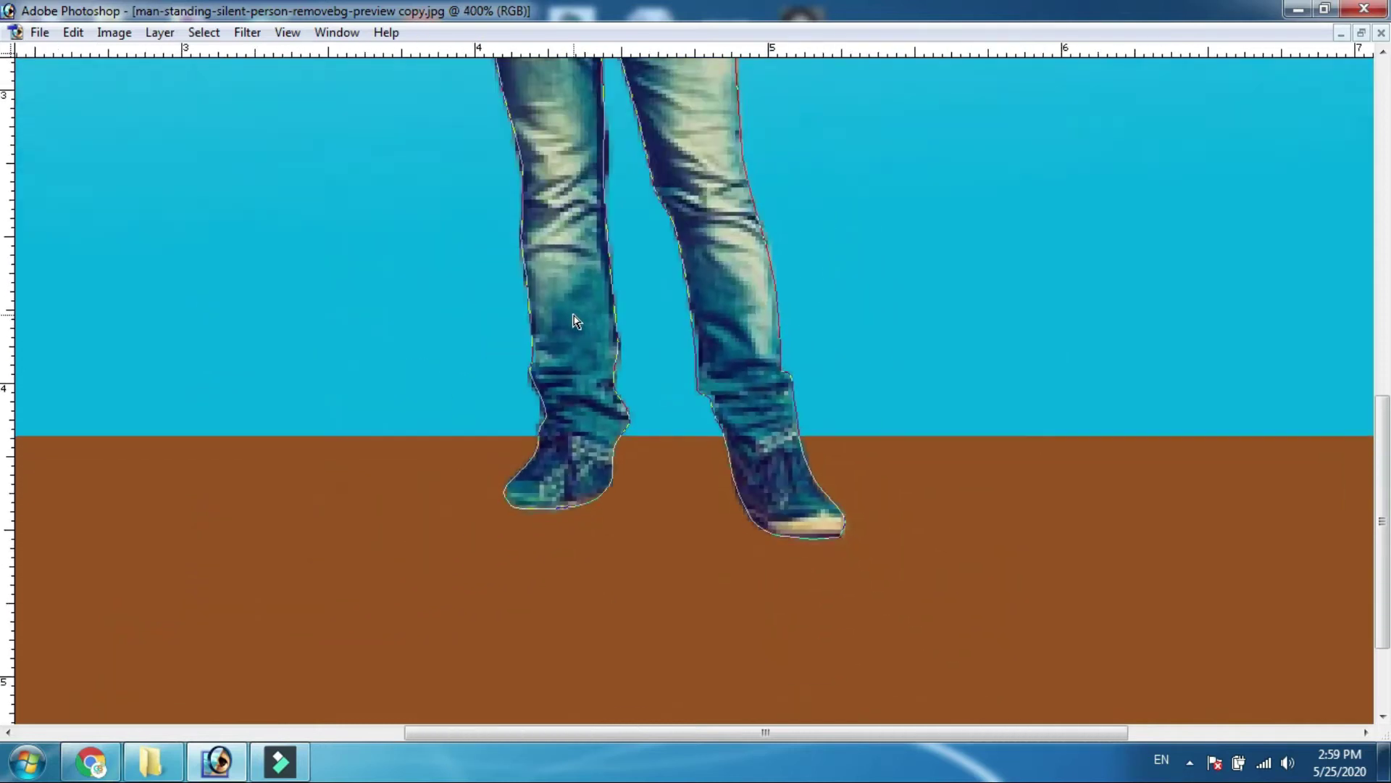
{"action": "right_click", "coordinate": [702, 341]}
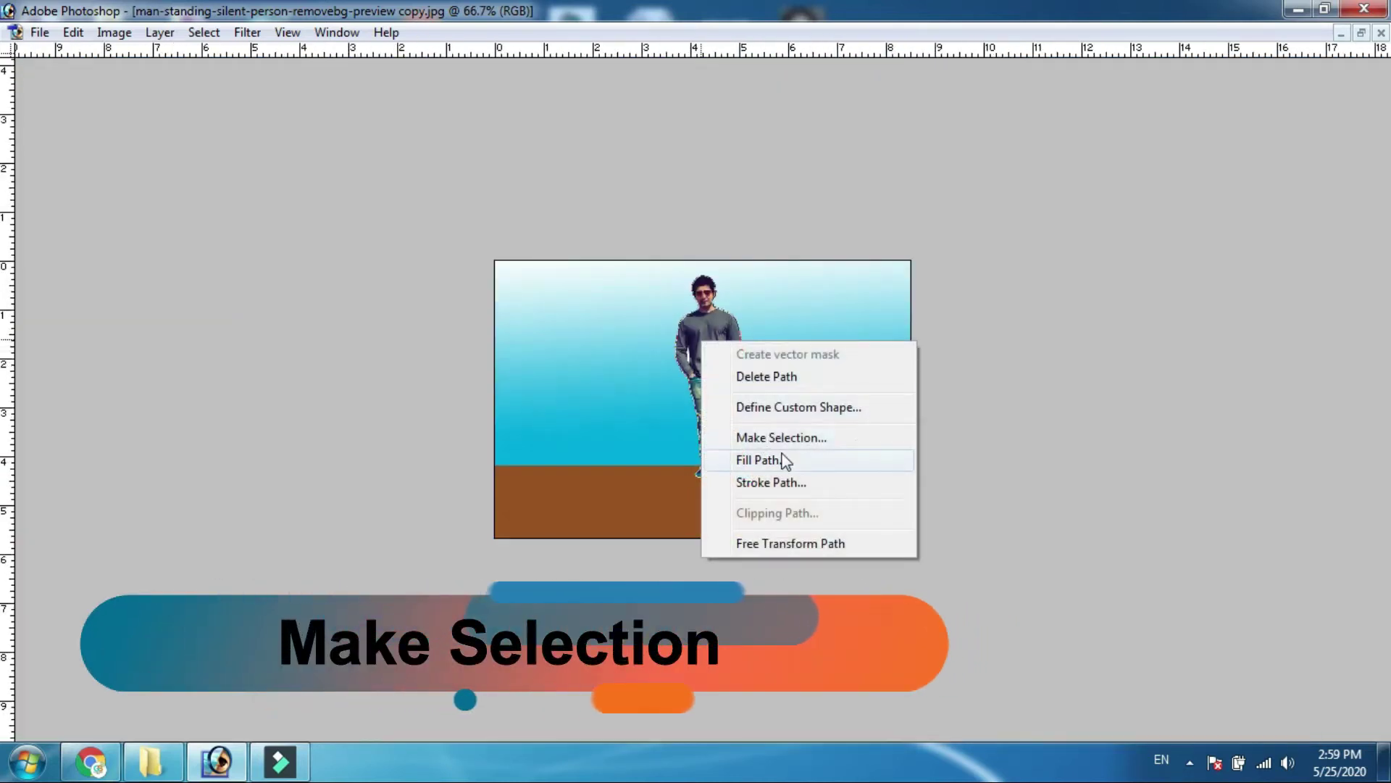
{"action": "left_click", "coordinate": [774, 439]}
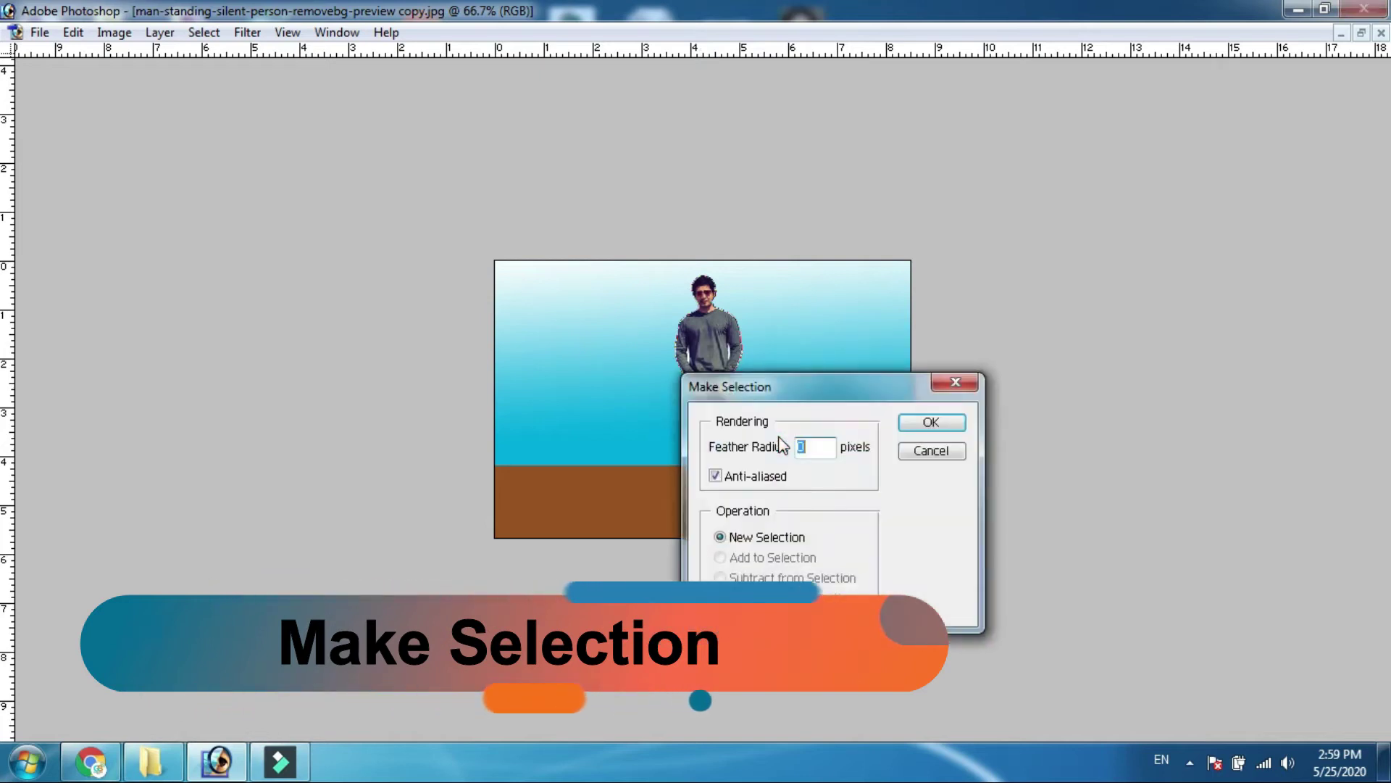
{"action": "left_click", "coordinate": [931, 423]}
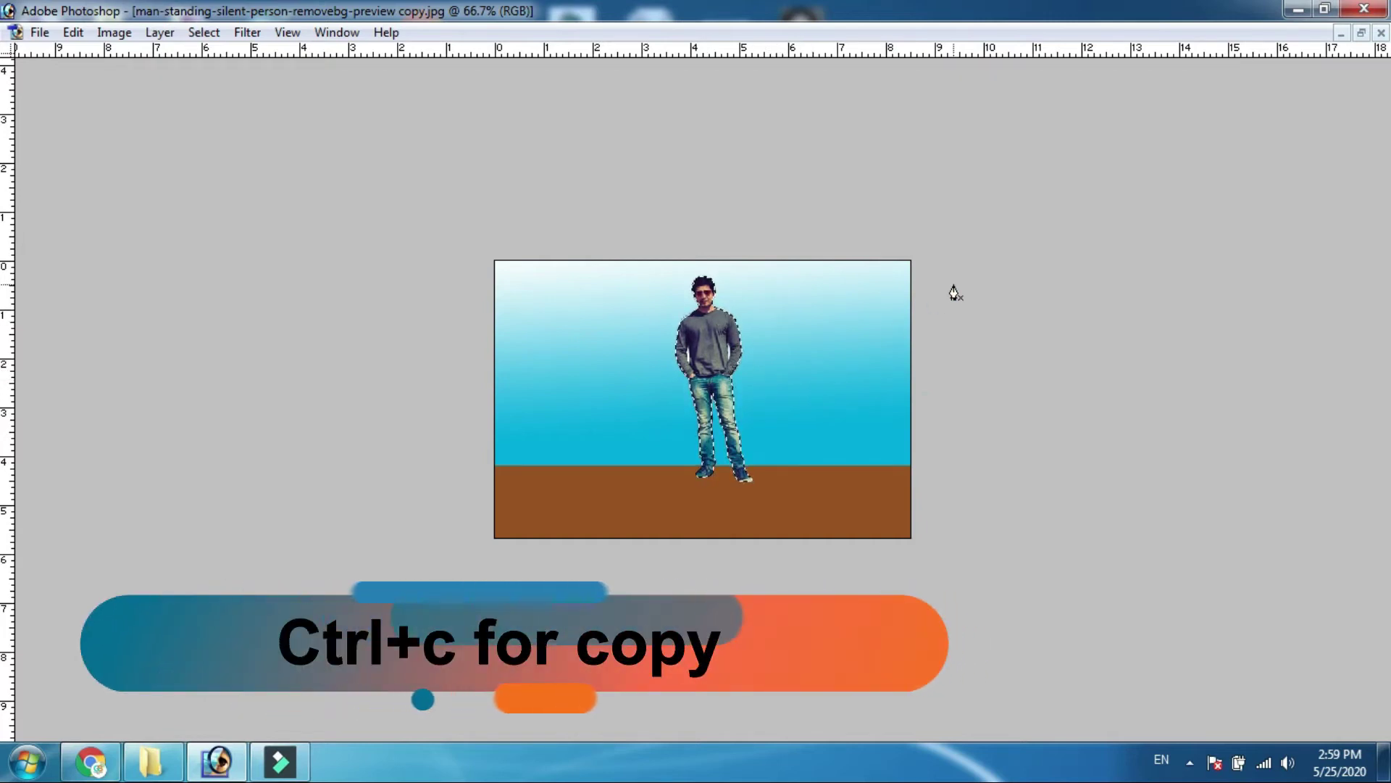
Open the background photo pexels-photo-221125 and maximize its document window
{"action": "left_click", "coordinate": [1361, 32]}
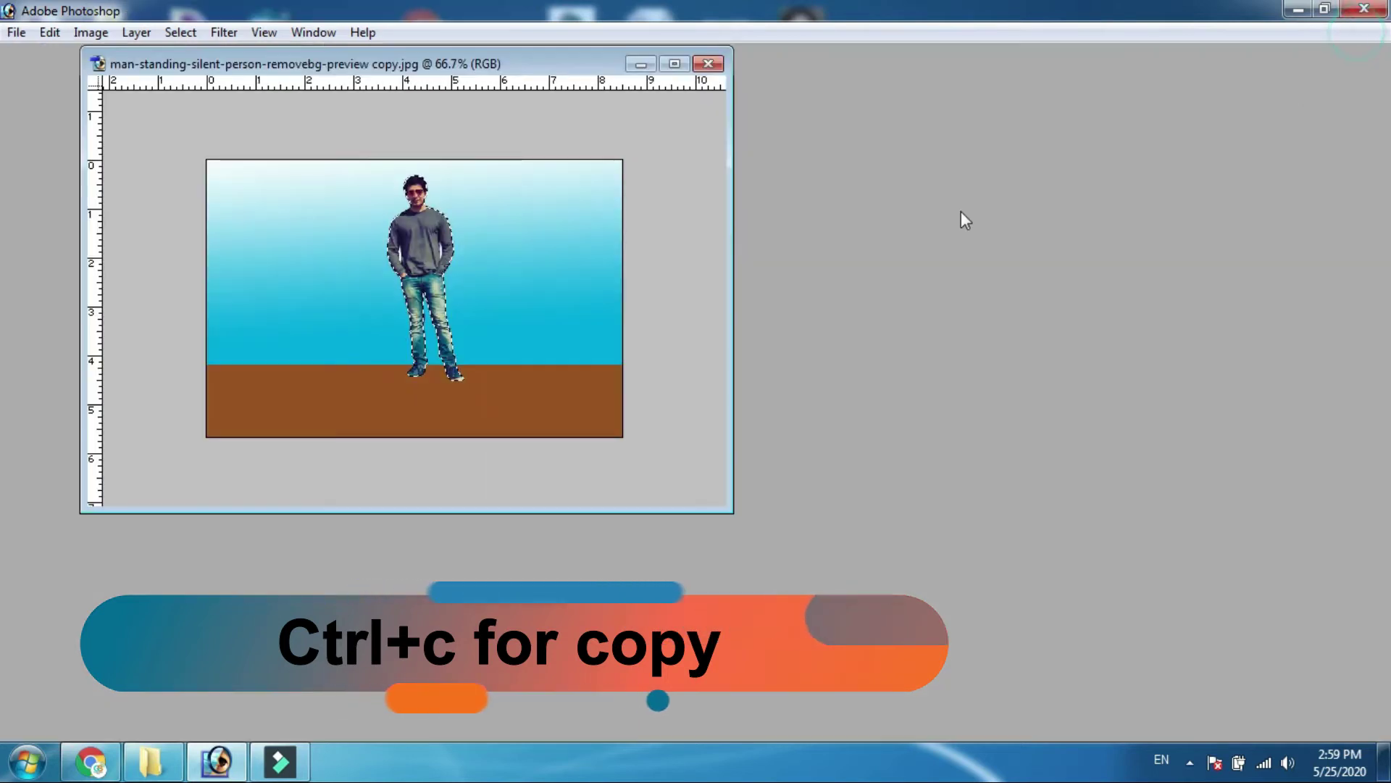
{"action": "left_click", "coordinate": [16, 32]}
{"action": "left_click", "coordinate": [42, 80]}
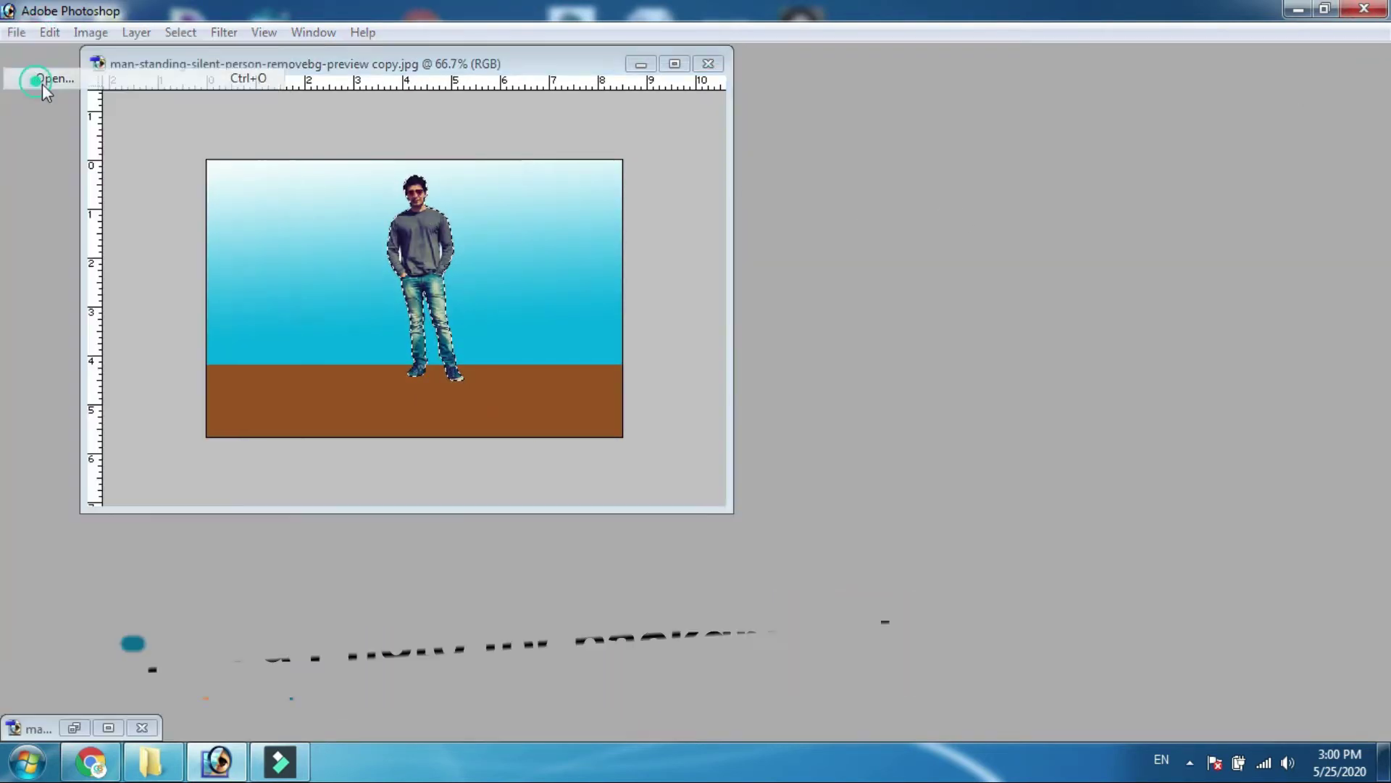
{"action": "left_click", "coordinate": [774, 192]}
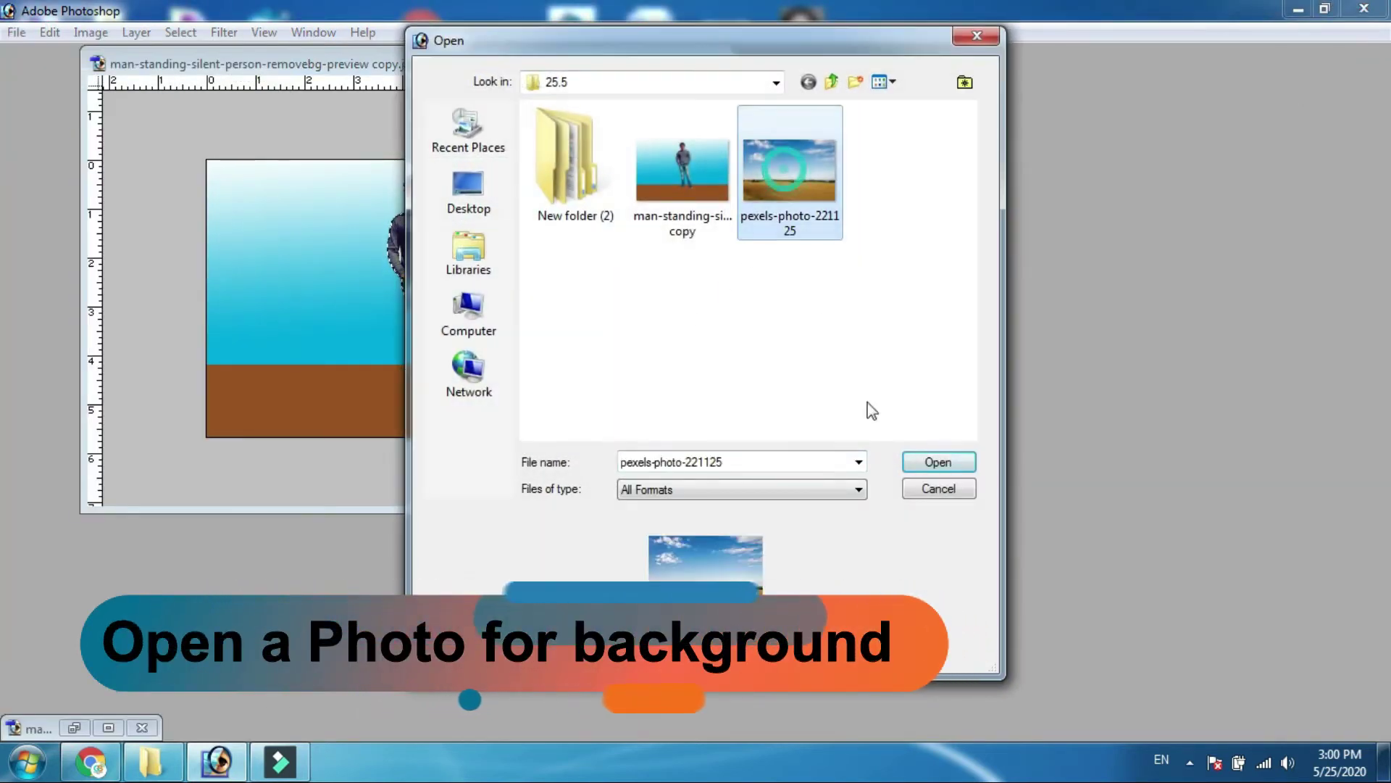
{"action": "left_click", "coordinate": [937, 461]}
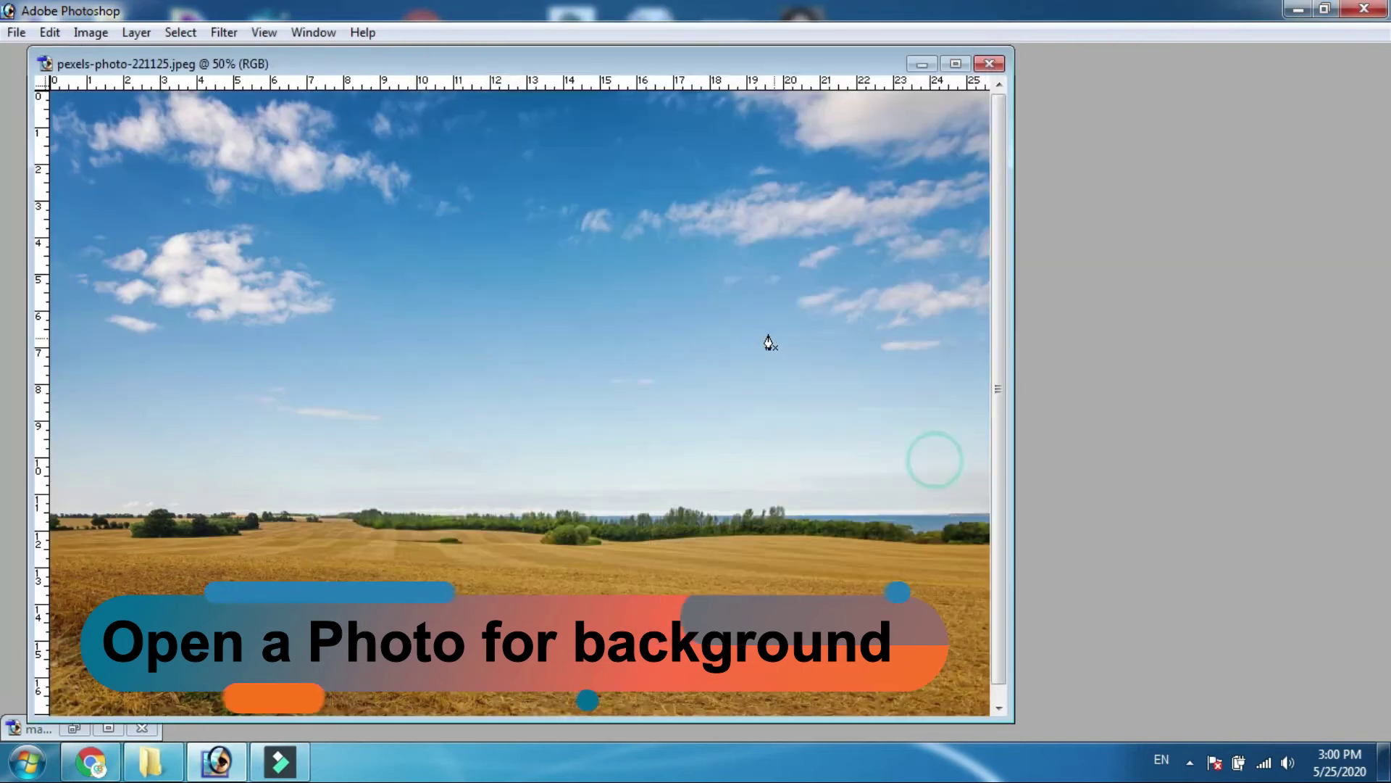
{"action": "left_click", "coordinate": [956, 63]}
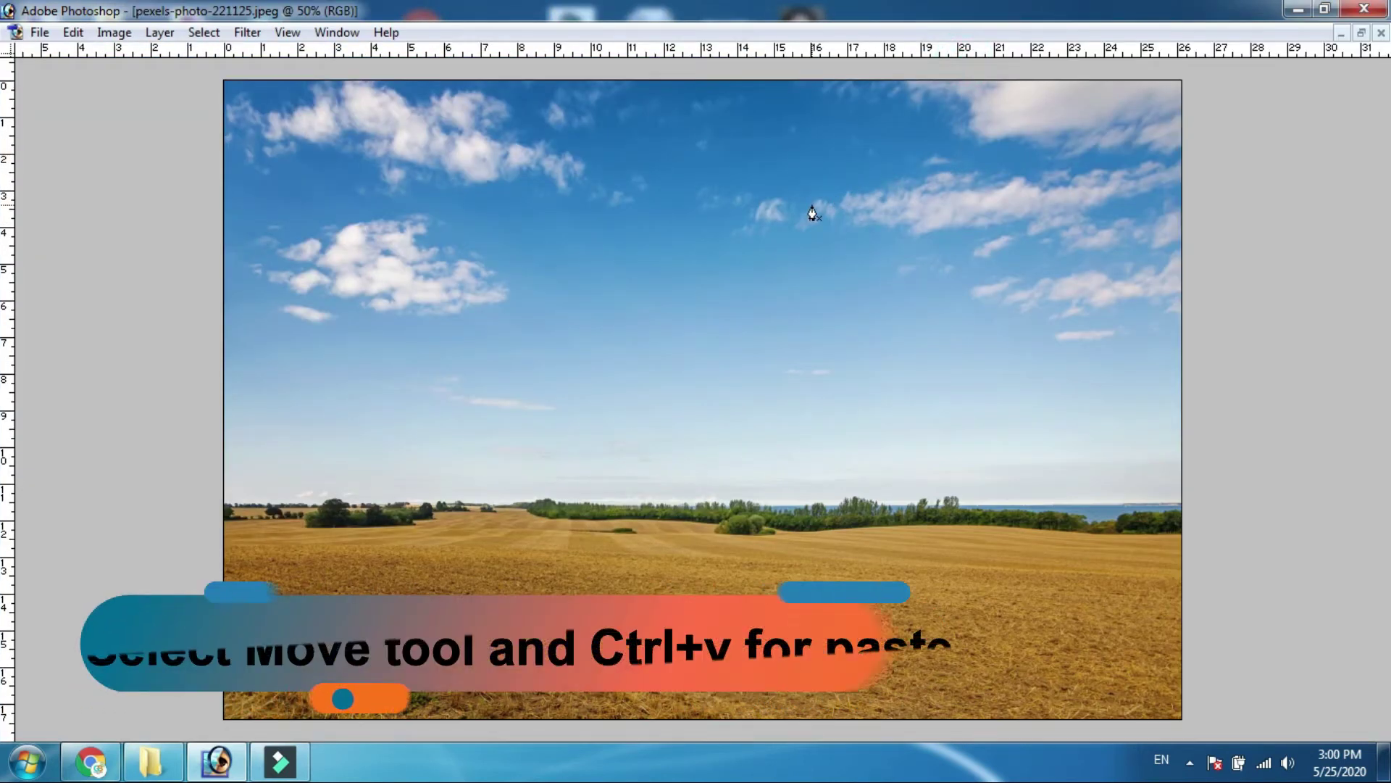
Show the tool palettes, switch to the Move tool and paste the copied man into the field photo
{"action": "key", "text": "Tab"}
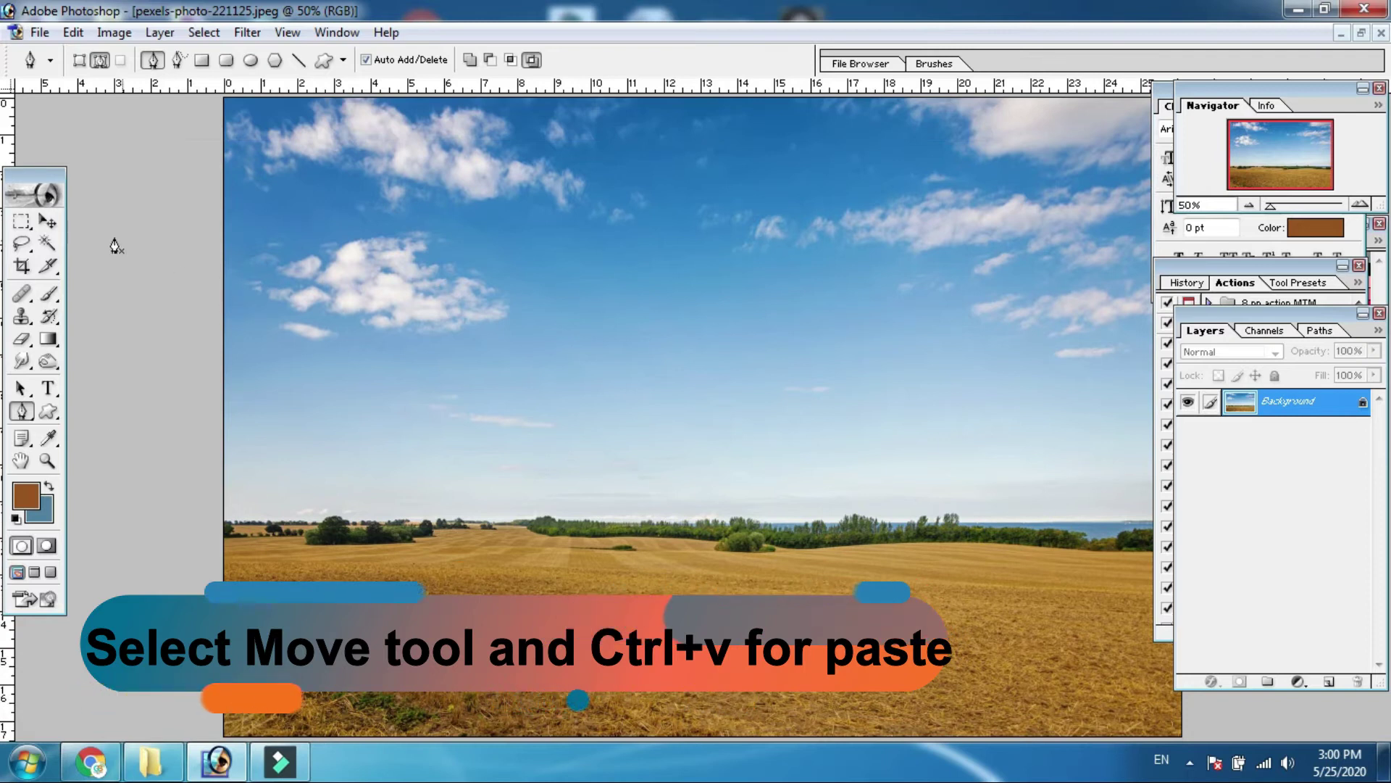
{"action": "left_click", "coordinate": [45, 223]}
{"action": "left_click", "coordinate": [727, 422]}
{"action": "scroll", "coordinate": [726, 422], "scroll_direction": "down", "scroll_amount": 1}
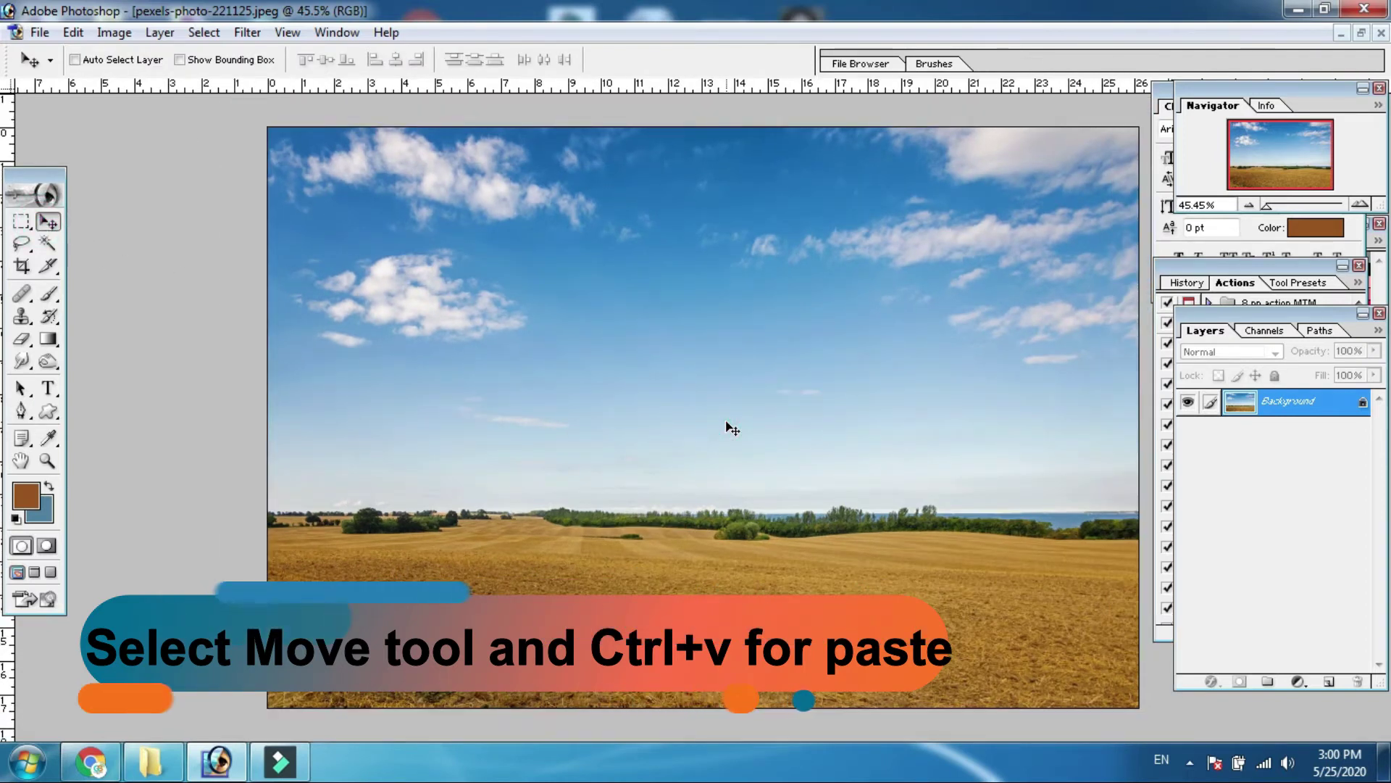
{"action": "key", "text": "ctrl+v"}
{"action": "left_click_drag", "start_coordinate": [701, 401], "coordinate": [705, 403]}
Free-transform the pasted man to 294.8% width and height, standing in the field right of the photo's centre
{"action": "key", "text": "ctrl+t"}
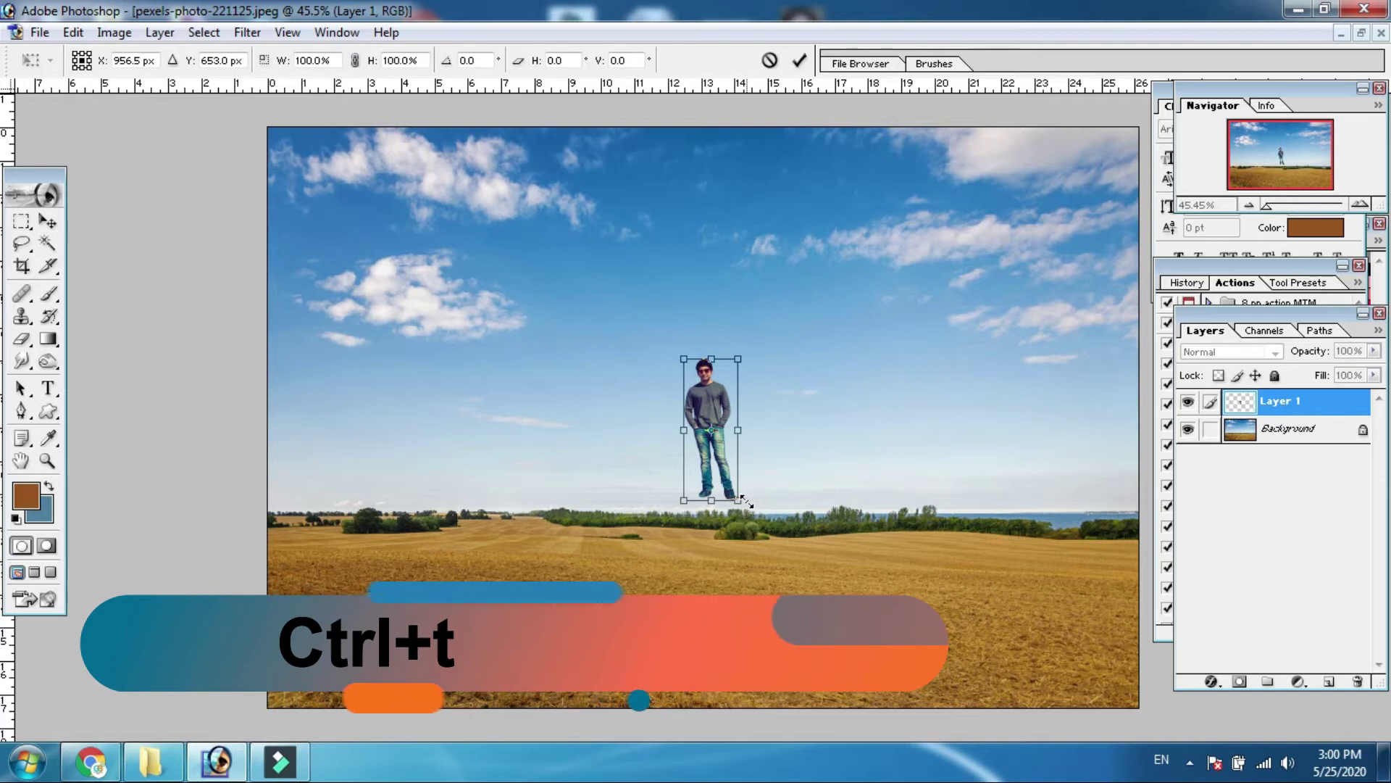
{"action": "left_click_drag", "start_coordinate": [745, 500], "coordinate": [899, 672]}
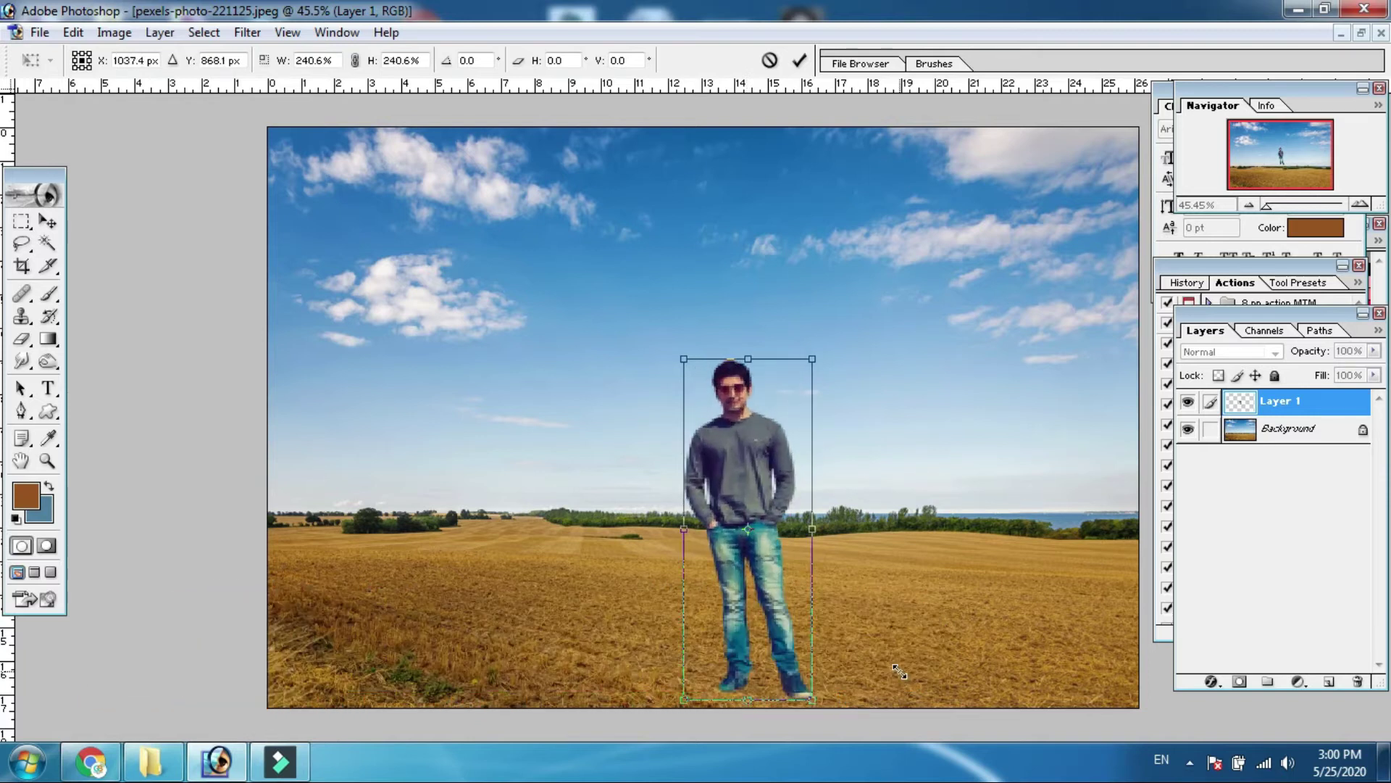
{"action": "left_click_drag", "start_coordinate": [771, 568], "coordinate": [816, 577]}
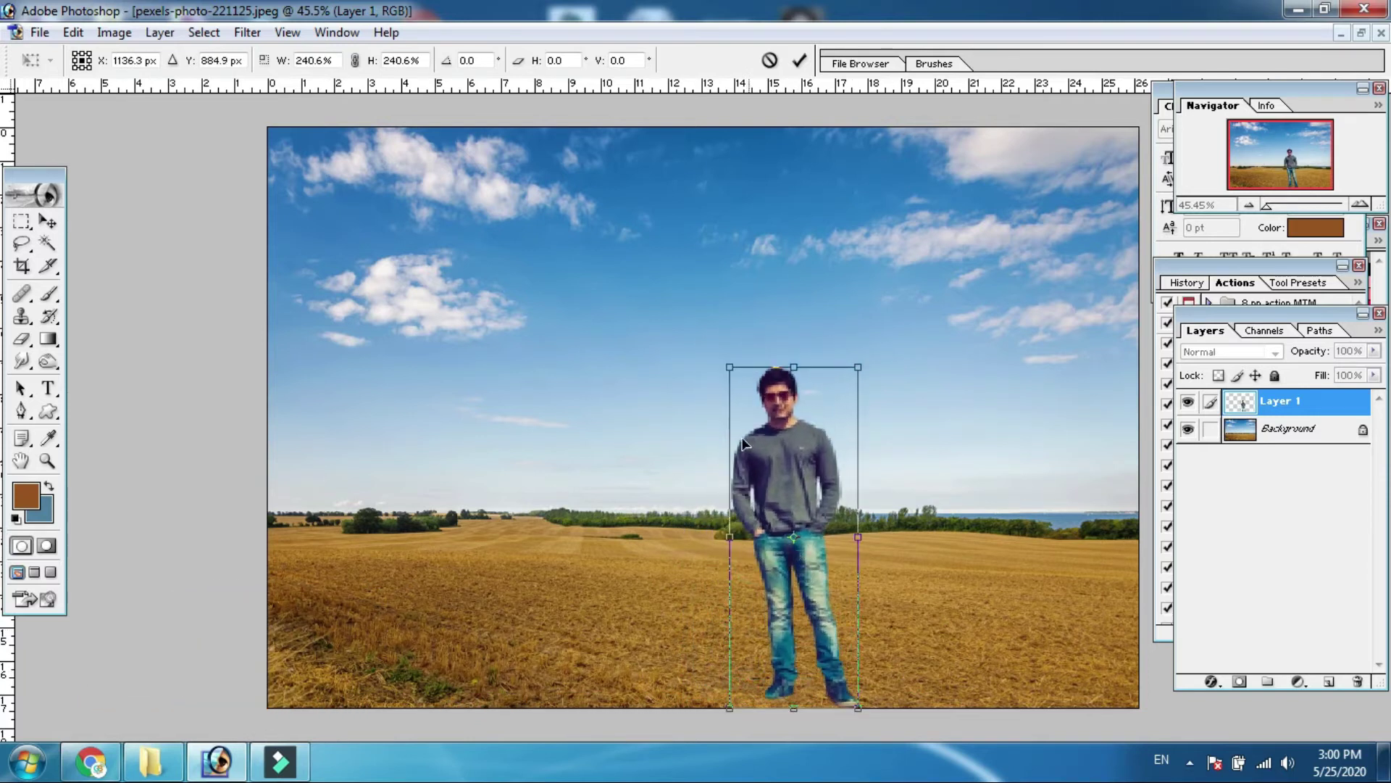
{"action": "left_click_drag", "start_coordinate": [729, 370], "coordinate": [701, 289]}
{"action": "left_click_drag", "start_coordinate": [754, 415], "coordinate": [785, 419]}
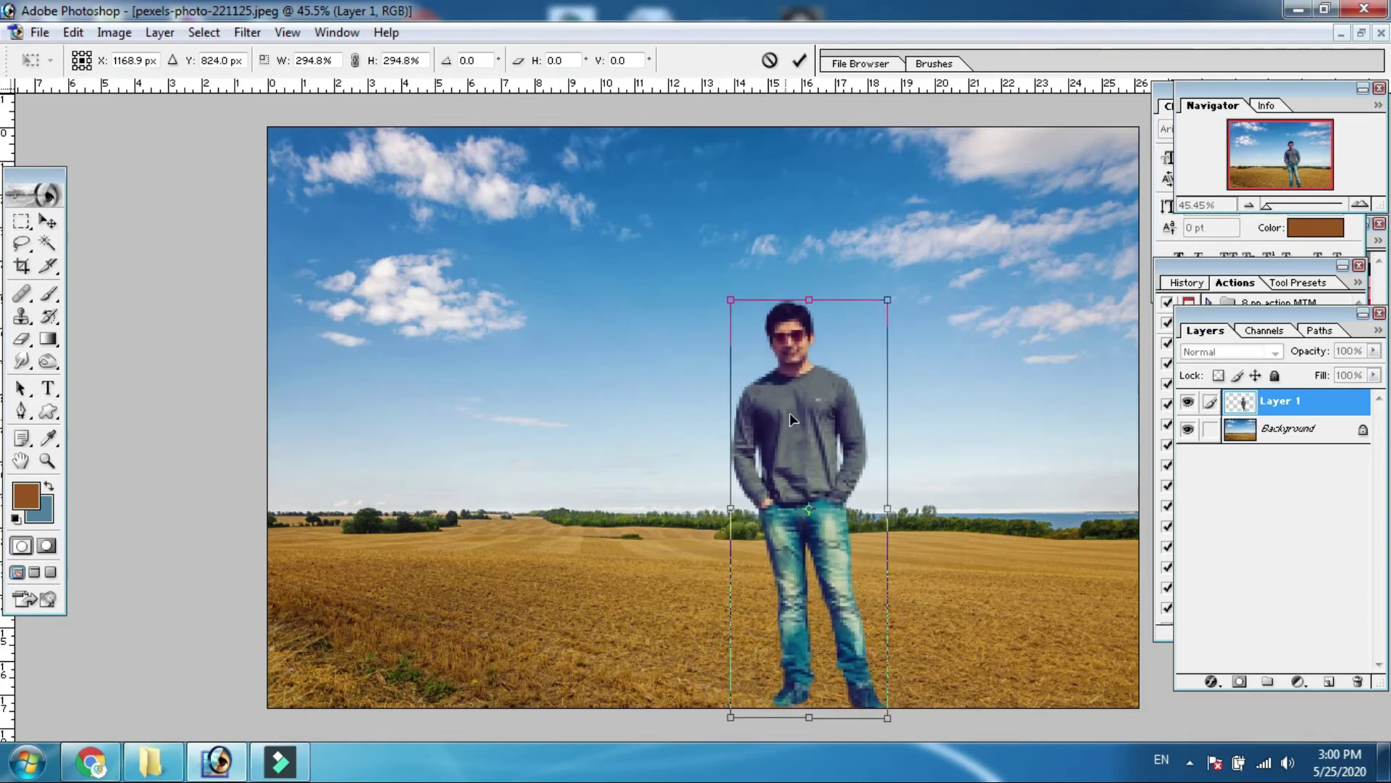
{"action": "key", "text": "Return"}
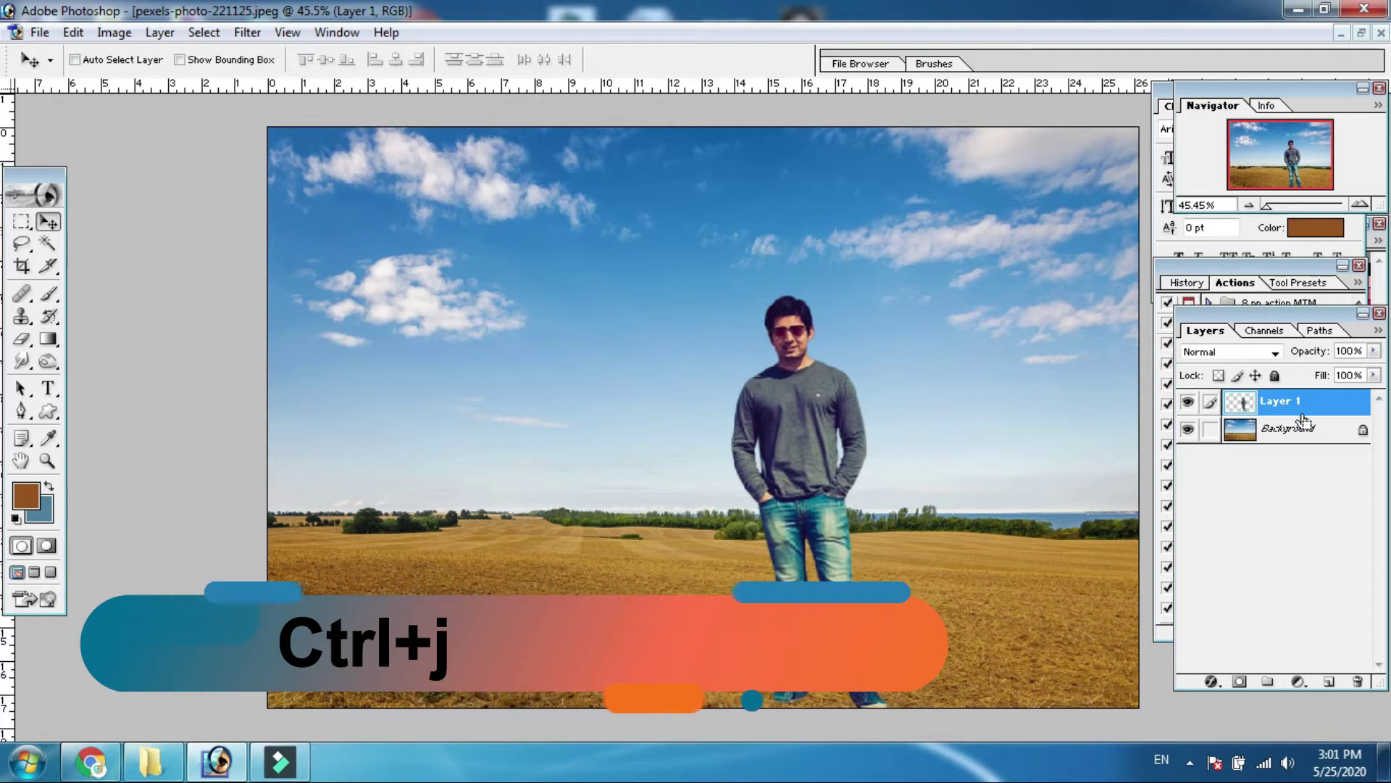
Duplicate the man's layer and load the outline of the original Layer 1 as a selection
{"action": "key", "text": "ctrl+j"}
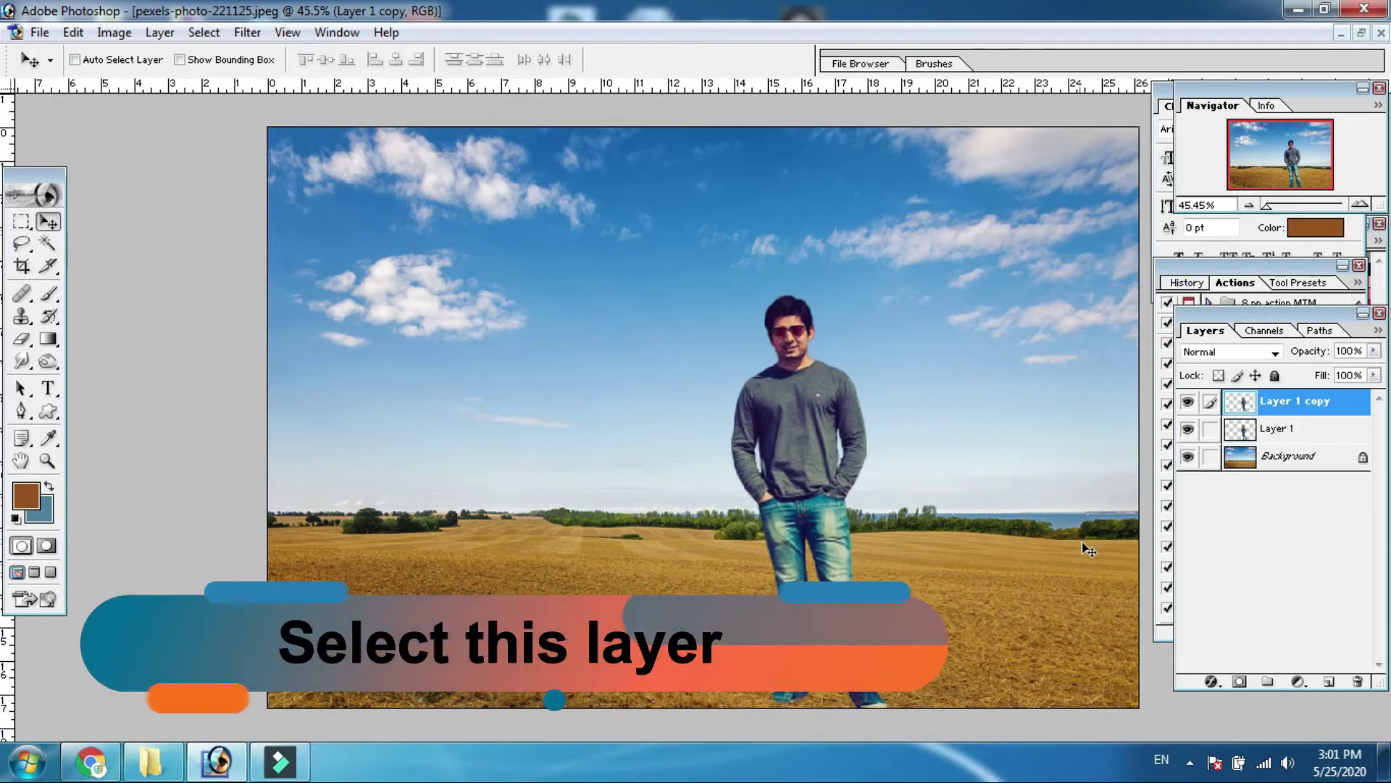
{"action": "left_click", "coordinate": [1317, 435]}
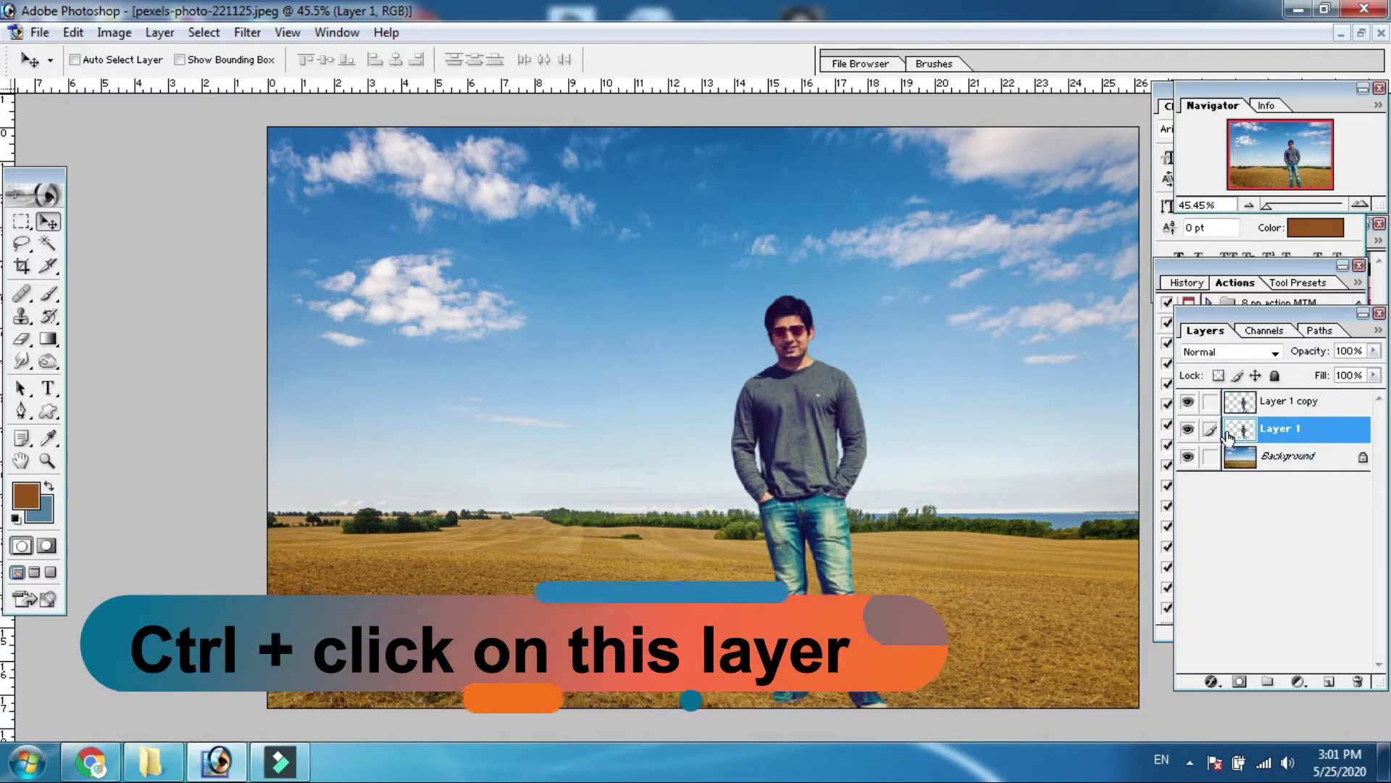
{"action": "left_click", "coordinate": [1316, 431], "text": "ctrl"}
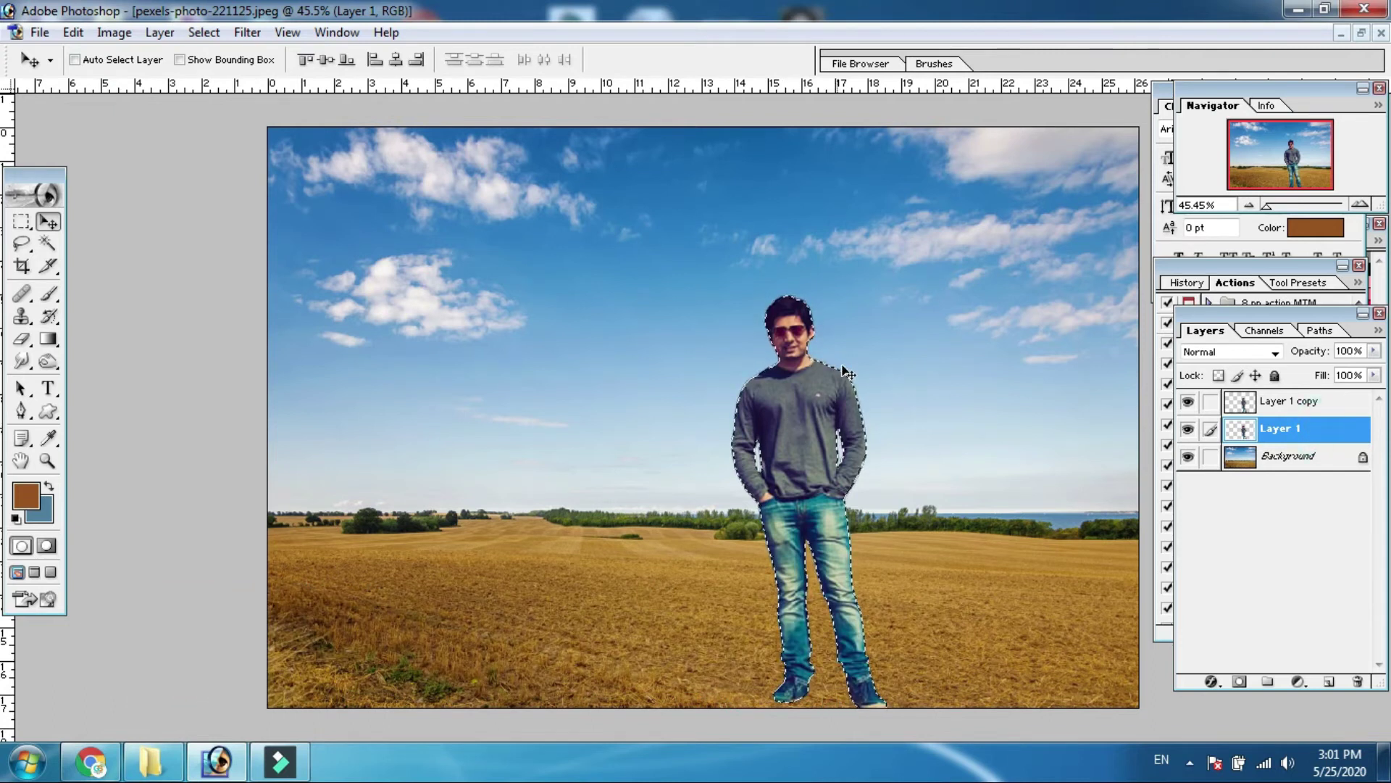
Set the foreground color to black (000000)
{"action": "left_click", "coordinate": [26, 496]}
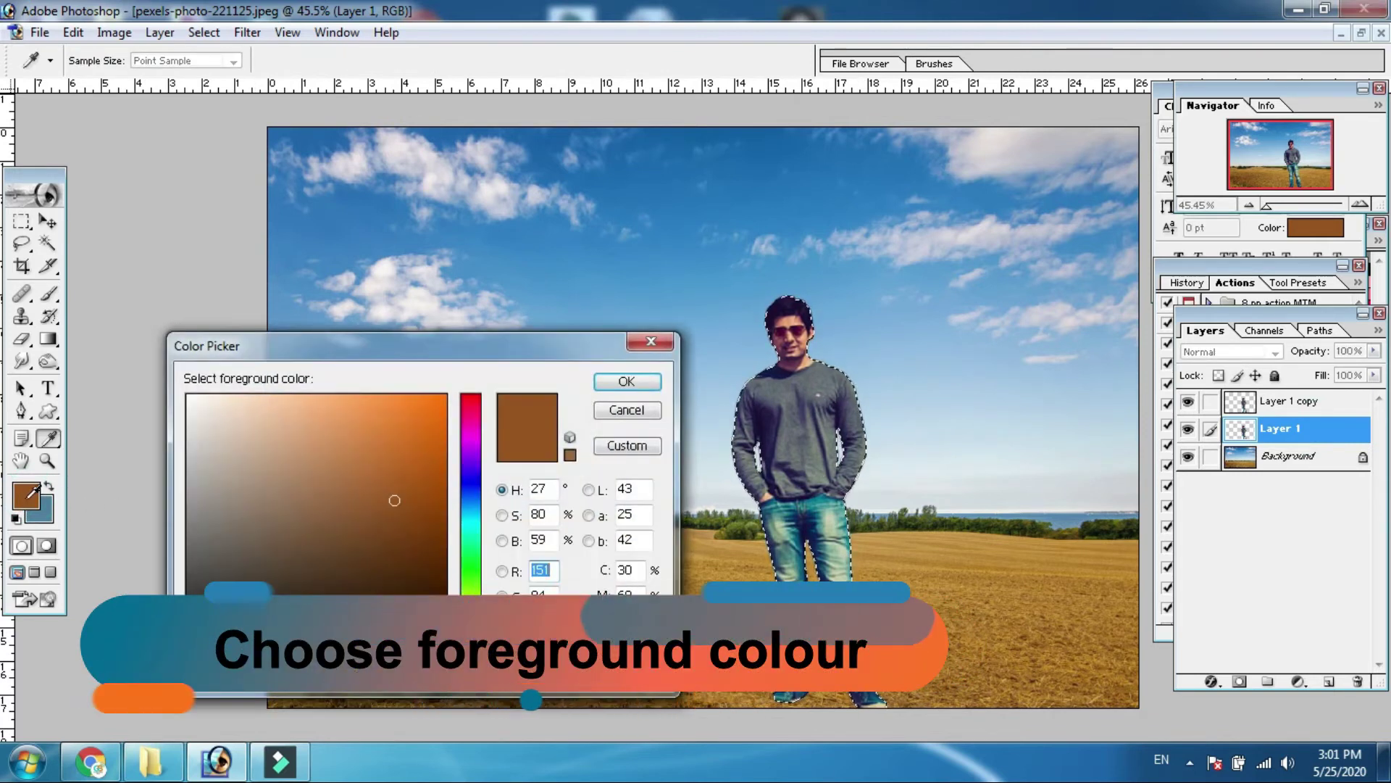
{"action": "left_click_drag", "start_coordinate": [218, 612], "coordinate": [131, 671]}
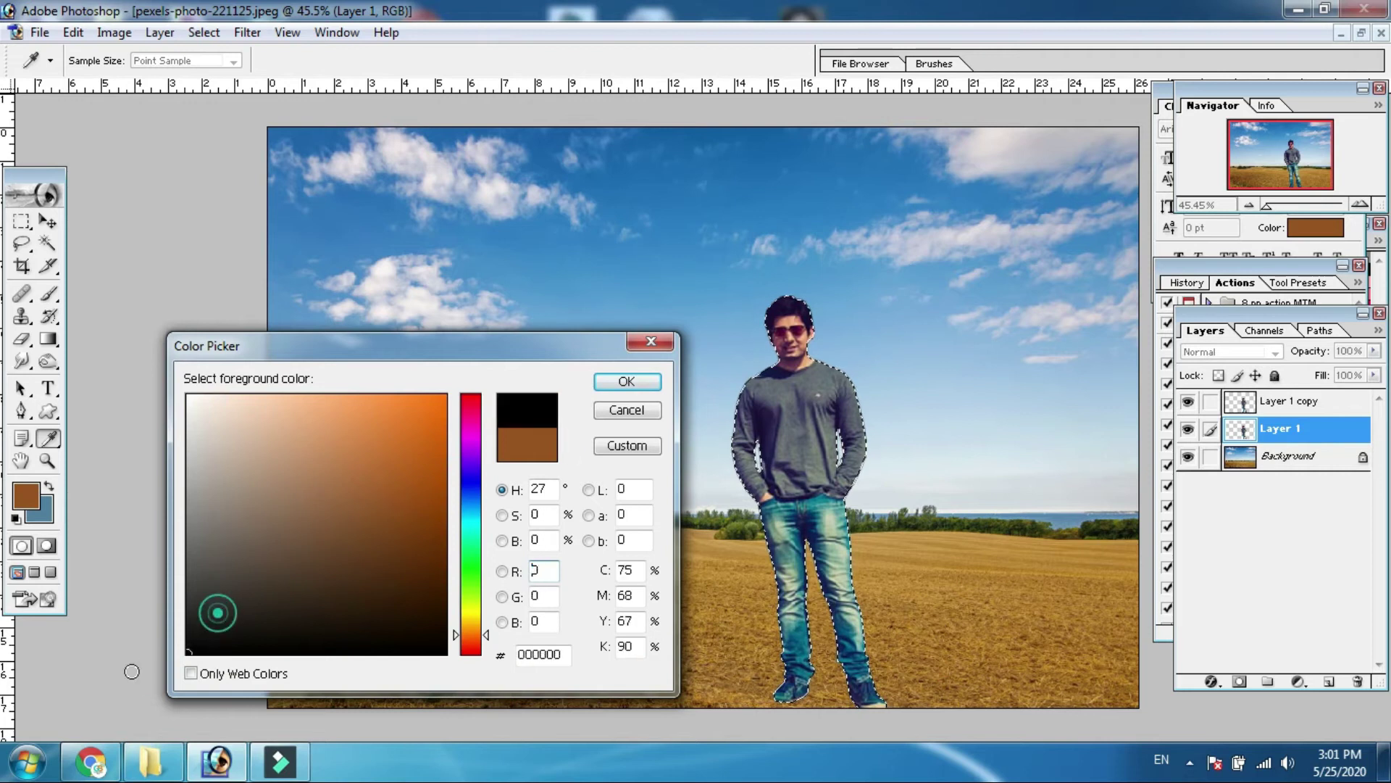
{"action": "left_click", "coordinate": [625, 382]}
{"action": "key", "text": "v"}
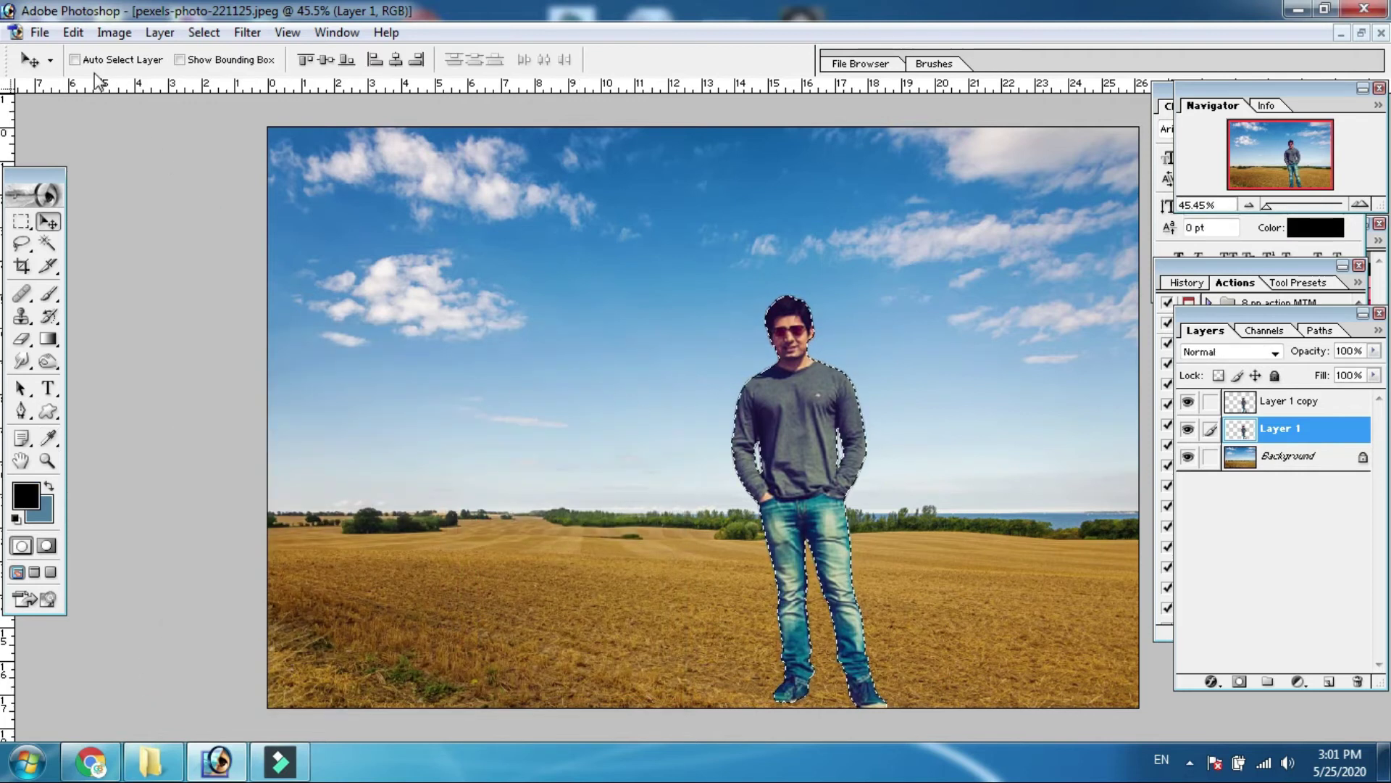
Fill the selection on Layer 1 with the foreground color in Normal mode at 100% opacity, and deselect
{"action": "left_click", "coordinate": [73, 32]}
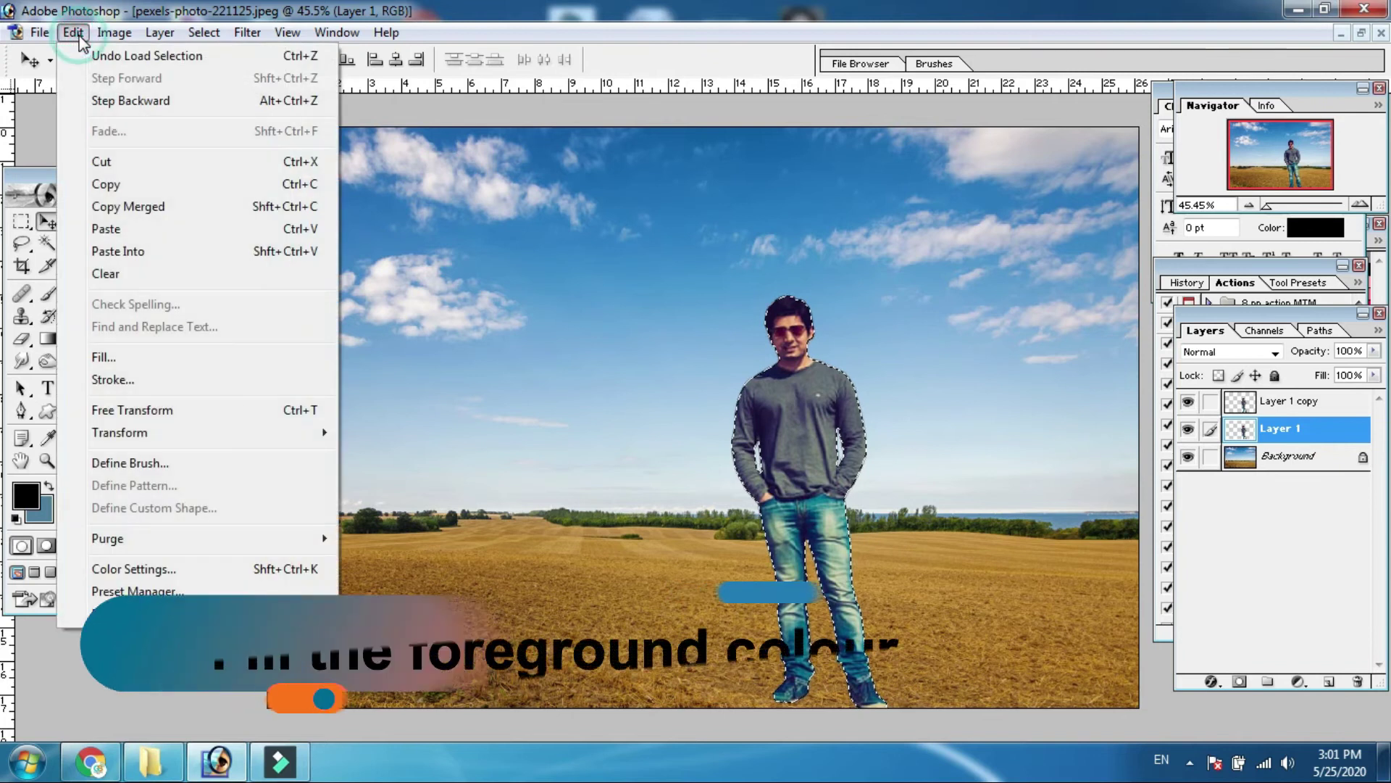
{"action": "left_click", "coordinate": [129, 359]}
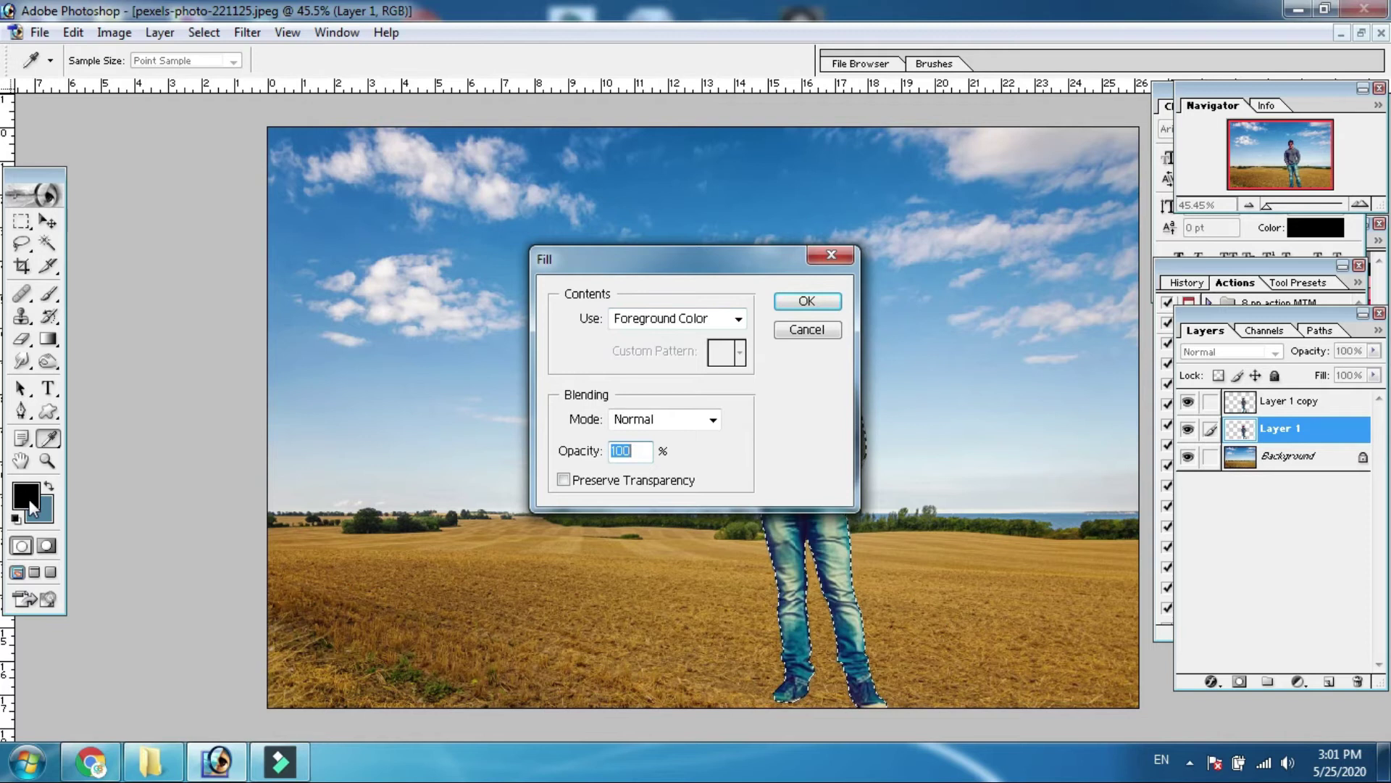
{"action": "left_click", "coordinate": [807, 302]}
{"action": "key", "text": "v"}
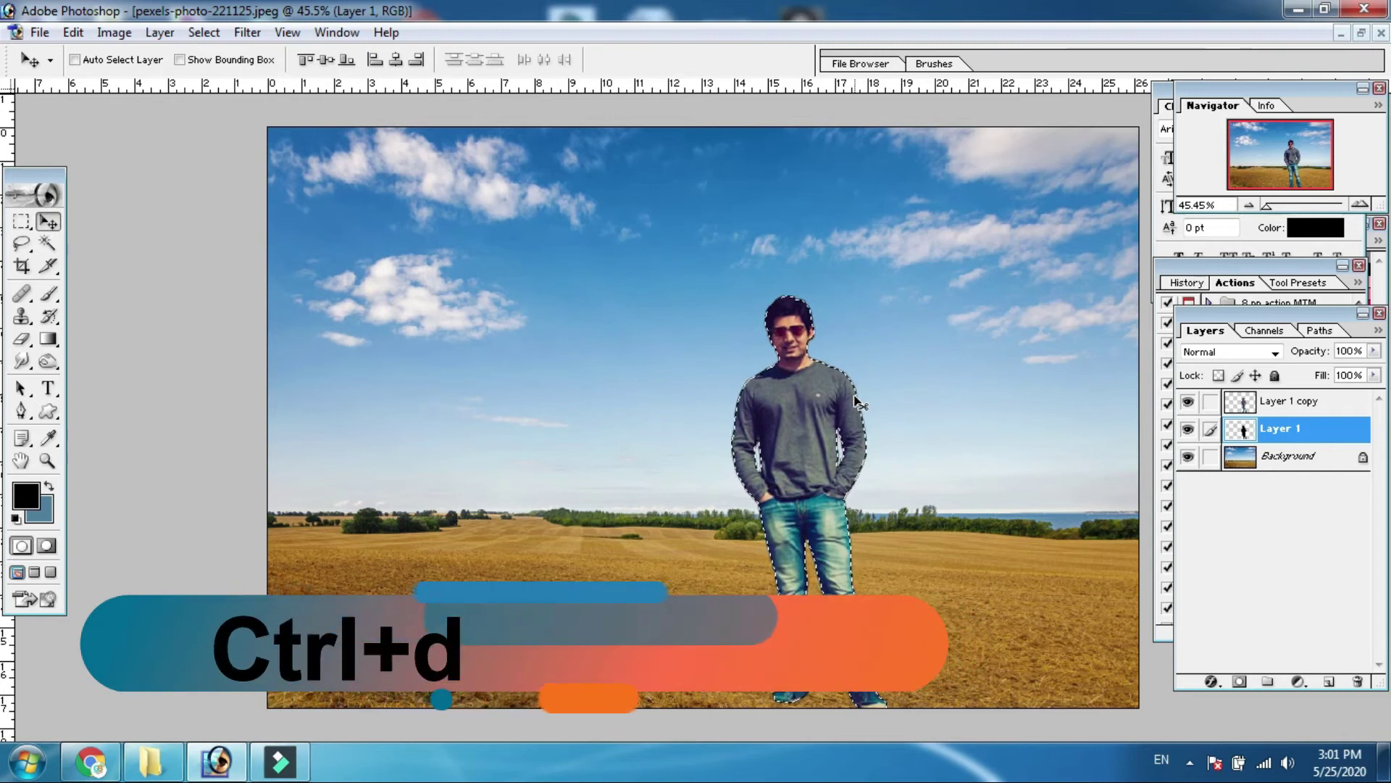
{"action": "key", "text": "ctrl+d"}
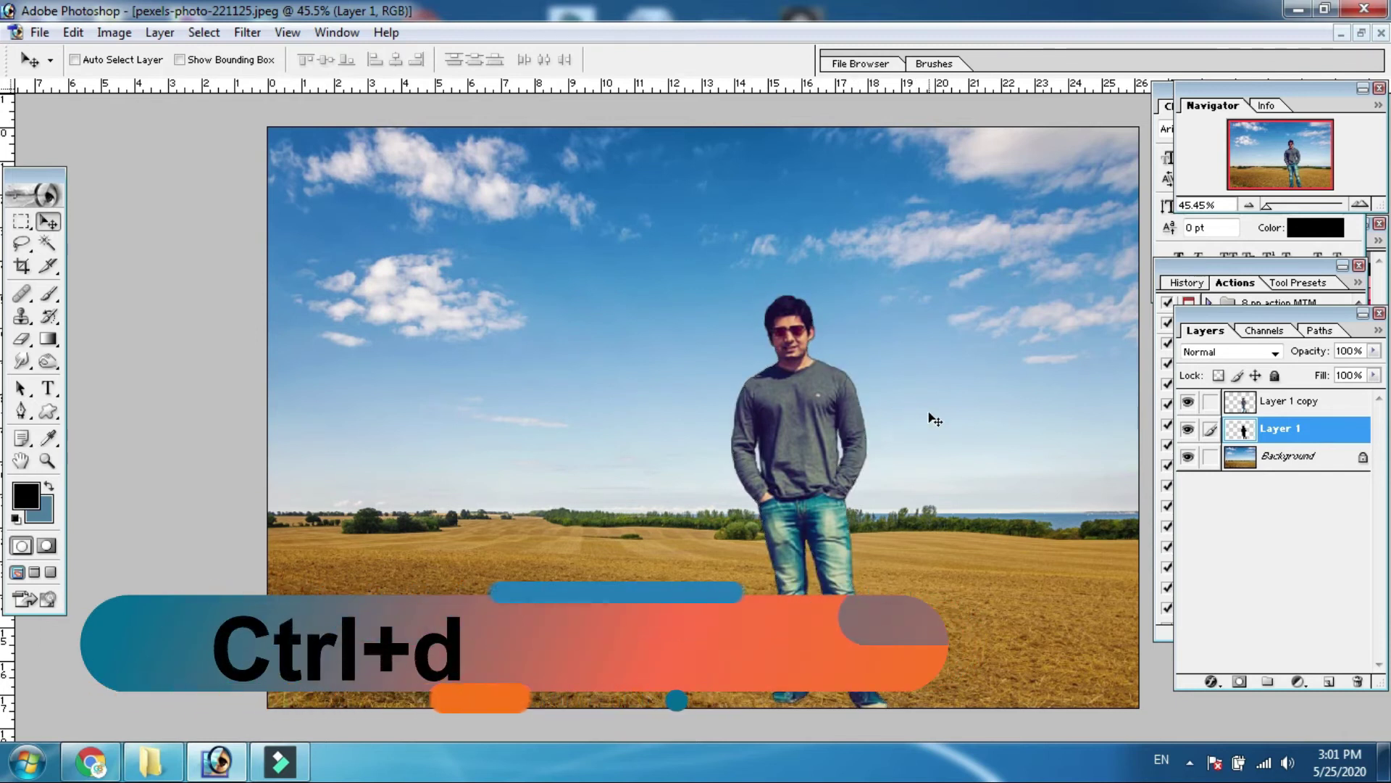
Distort the black silhouette on Layer 1 into a ground shadow, 22.5% high and skewed 48.4° away from the man's feet
{"action": "key", "text": "ctrl+t"}
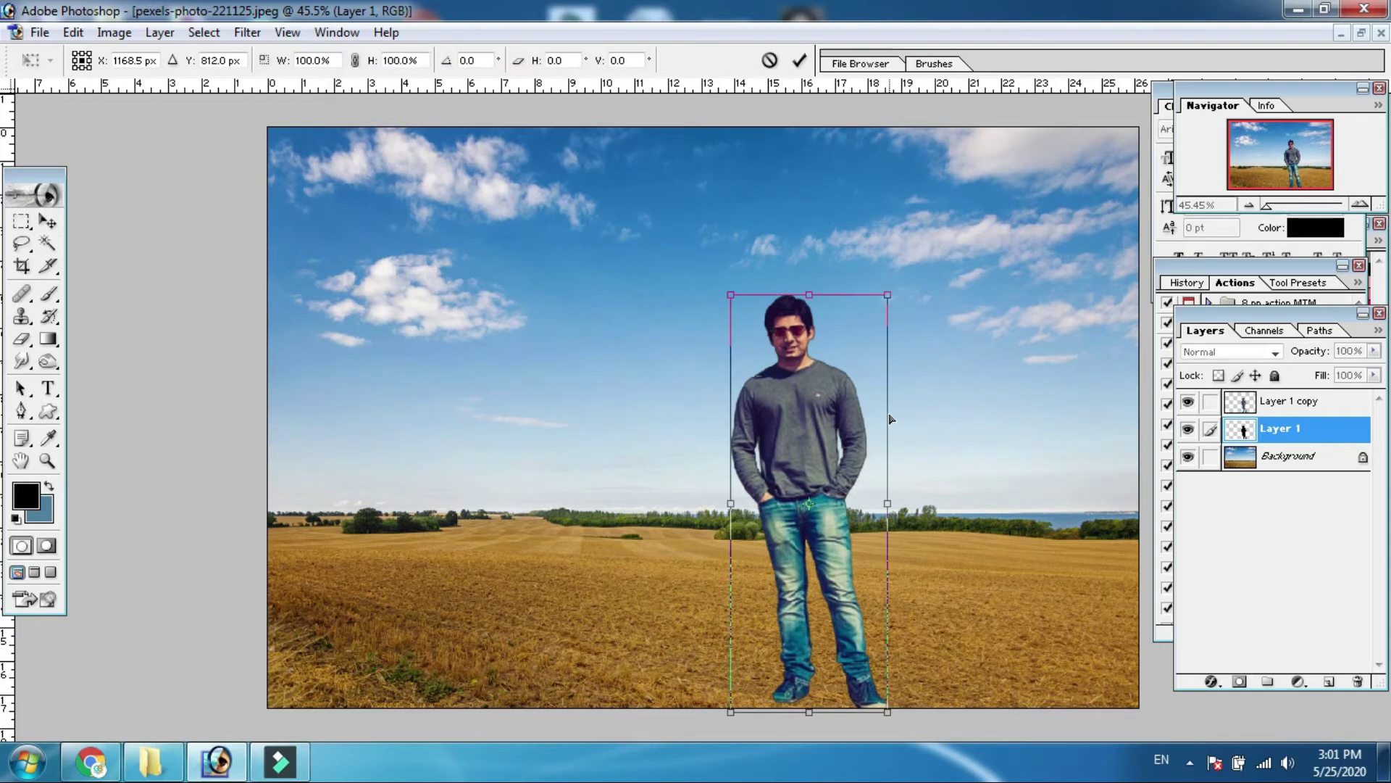
{"action": "right_click", "coordinate": [810, 295]}
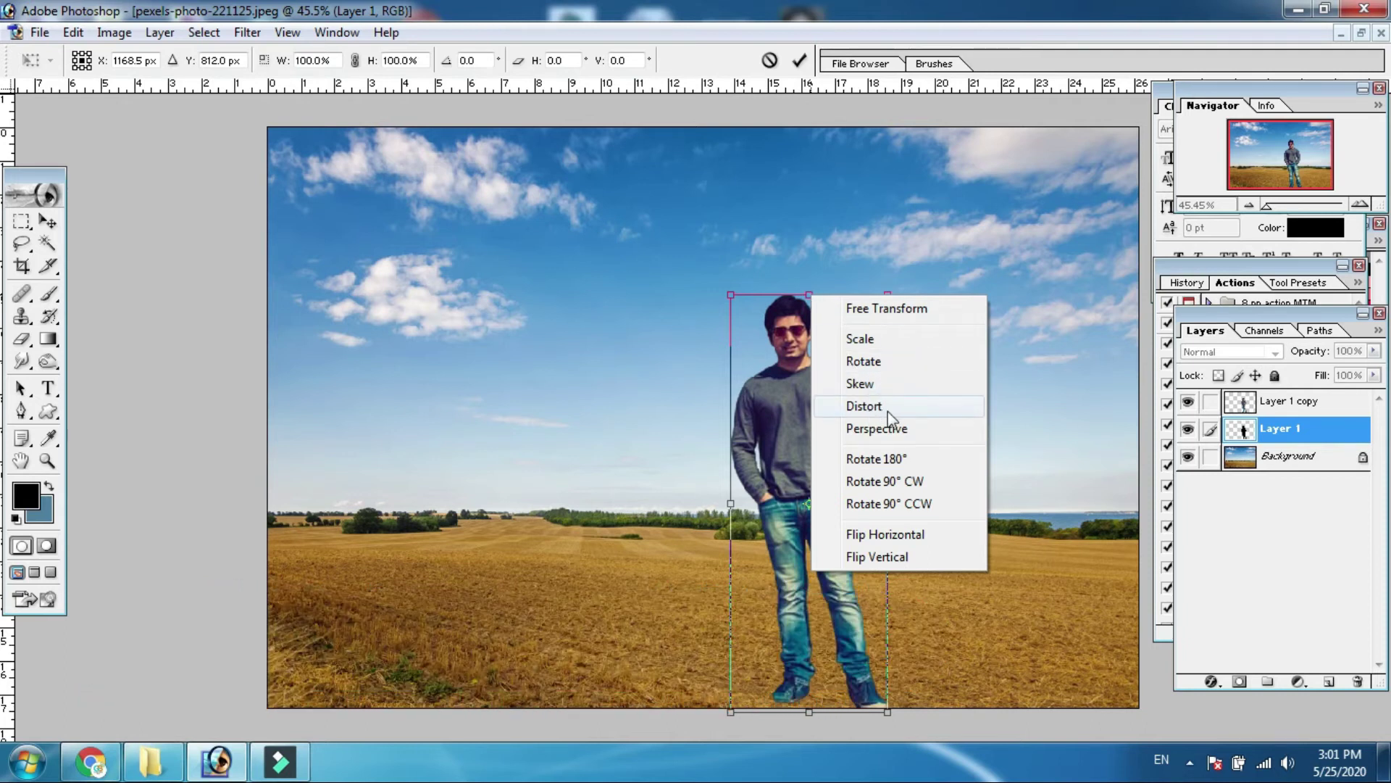
{"action": "left_click", "coordinate": [909, 410]}
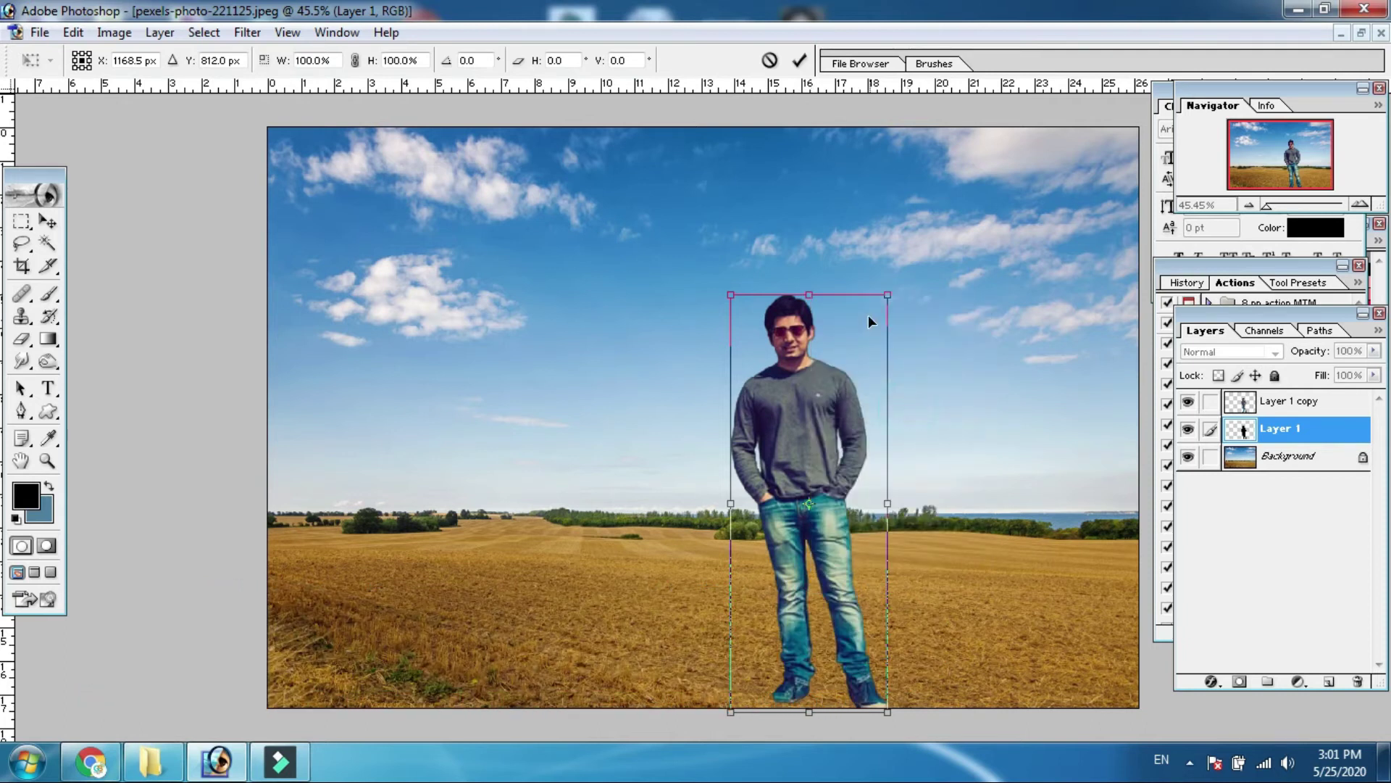
{"action": "left_click_drag", "start_coordinate": [810, 297], "coordinate": [689, 613]}
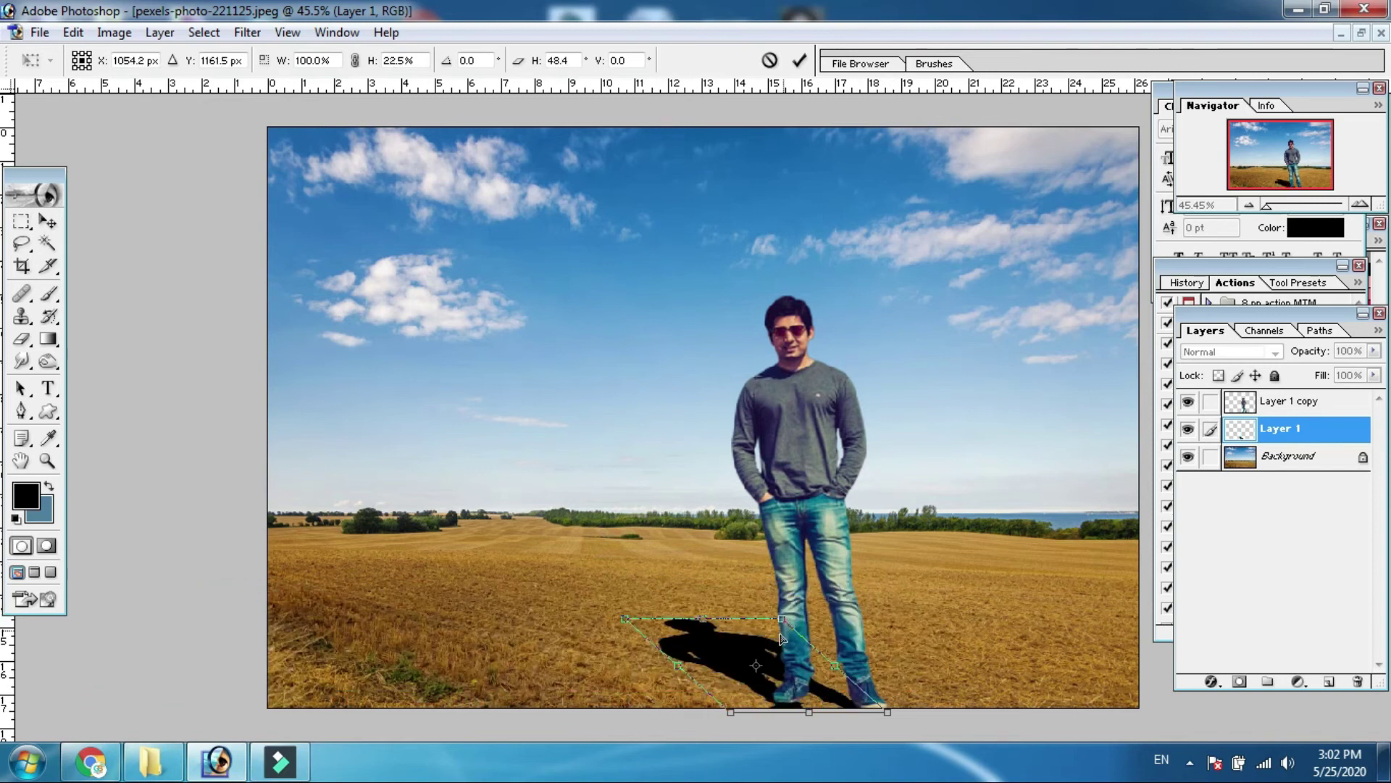
{"action": "left_click_drag", "start_coordinate": [783, 660], "coordinate": [786, 657]}
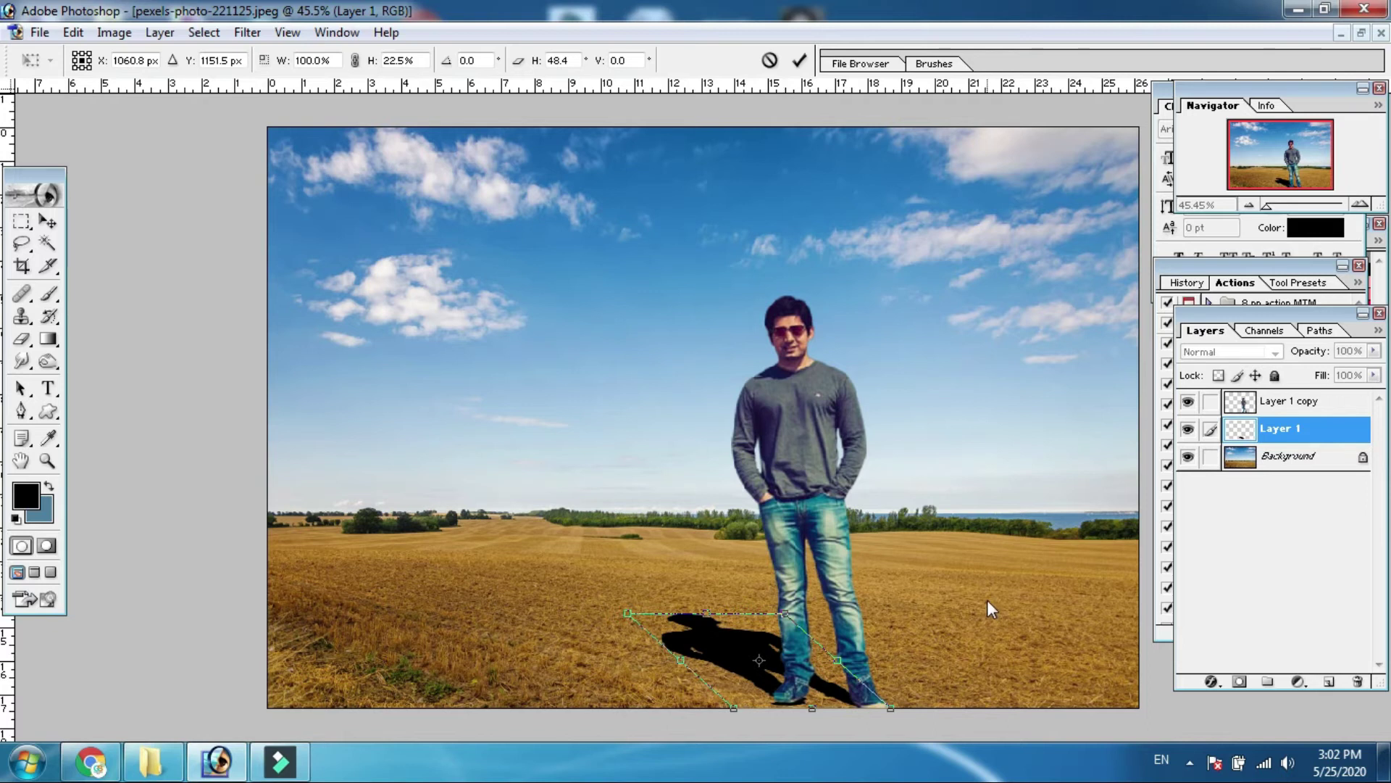
{"action": "key", "text": "Return"}
Erase the stray shadow beneath the man's shoe beside the shadow, using a size 20 Eraser at 44% opacity on Layer 1
{"action": "key", "text": "ctrl+plus"}
{"action": "left_click_drag", "start_coordinate": [815, 582], "coordinate": [596, 219]}
{"action": "key", "text": "ctrl+plus"}
{"action": "left_click_drag", "start_coordinate": [811, 500], "coordinate": [611, 190]}
{"action": "left_click_drag", "start_coordinate": [736, 445], "coordinate": [736, 336]}
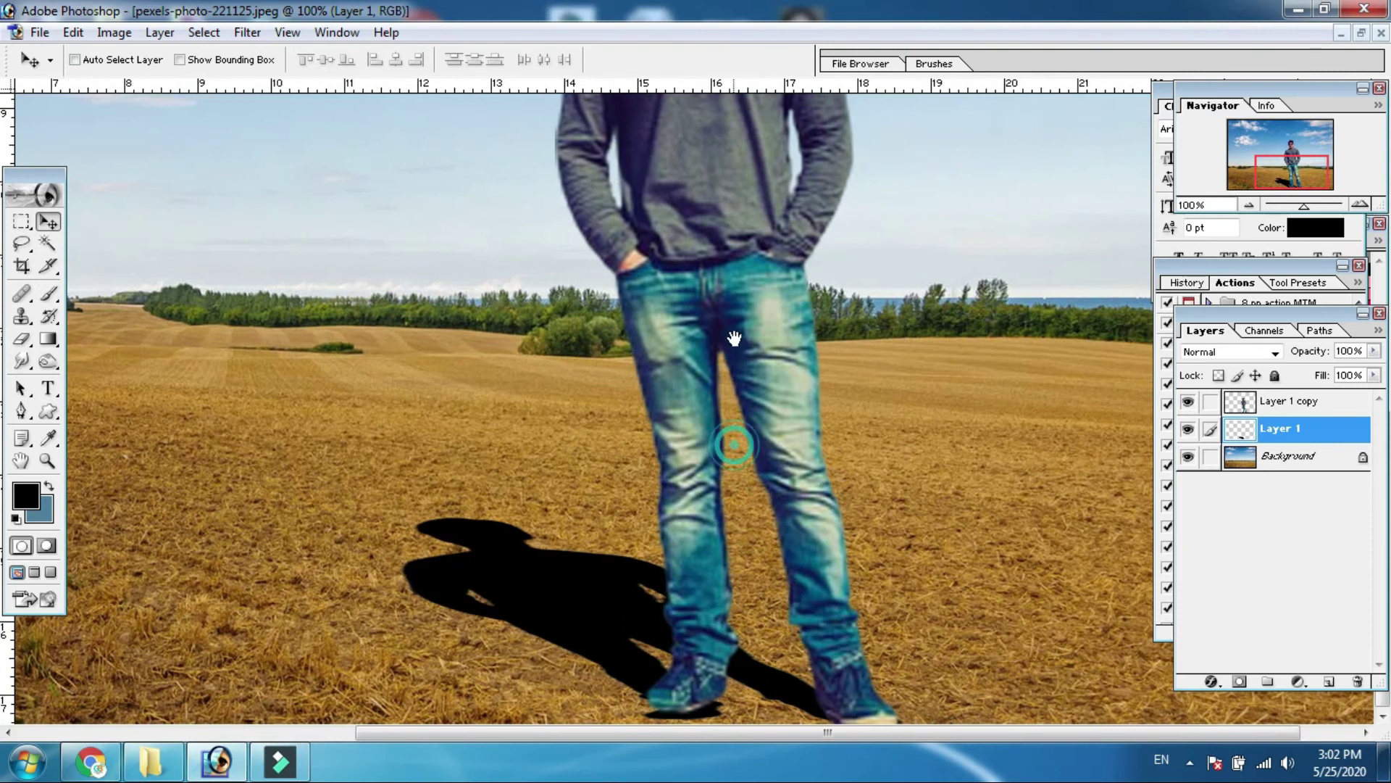
{"action": "key", "text": "ctrl+plus"}
{"action": "left_click_drag", "start_coordinate": [779, 485], "coordinate": [763, 164]}
{"action": "key", "text": "ctrl+plus"}
{"action": "left_click_drag", "start_coordinate": [802, 455], "coordinate": [831, 140]}
{"action": "left_click_drag", "start_coordinate": [831, 377], "coordinate": [792, 274]}
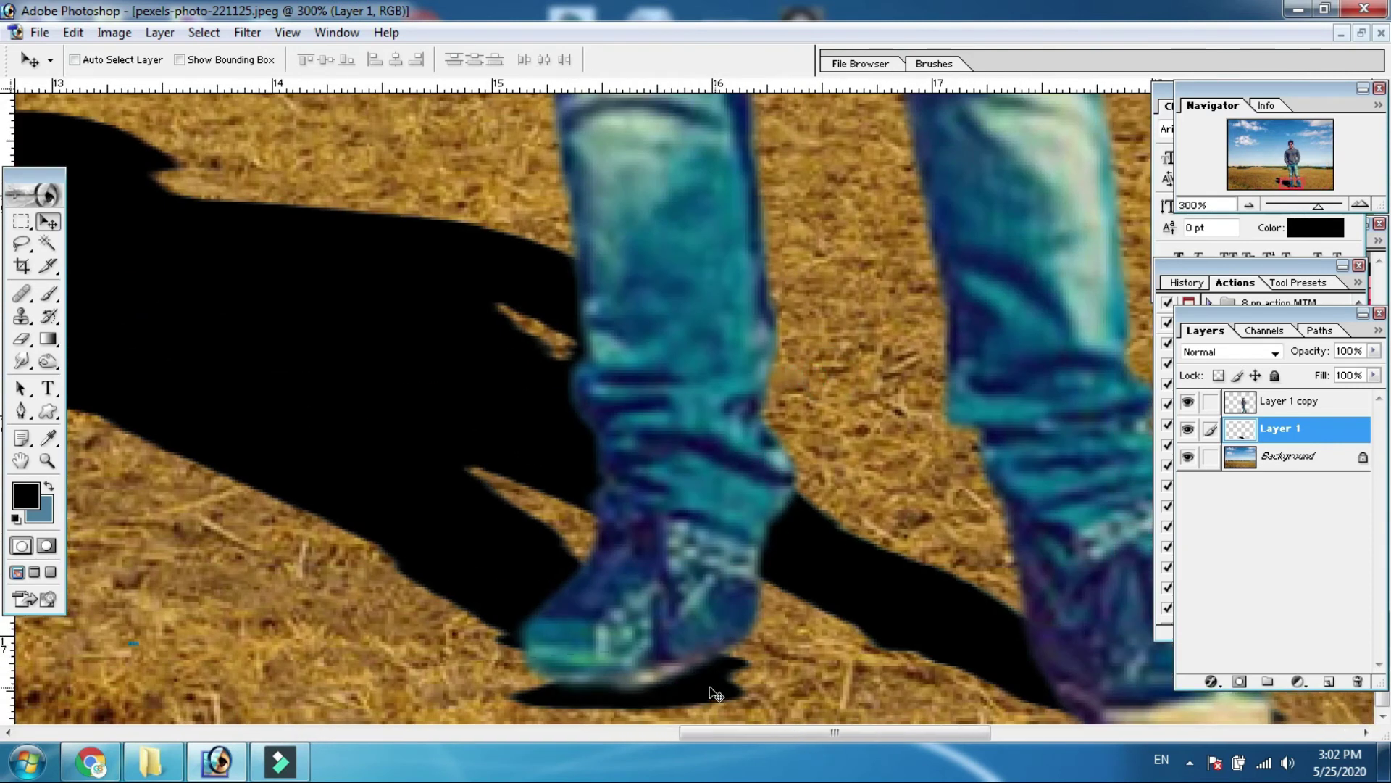
{"action": "left_click", "coordinate": [24, 341]}
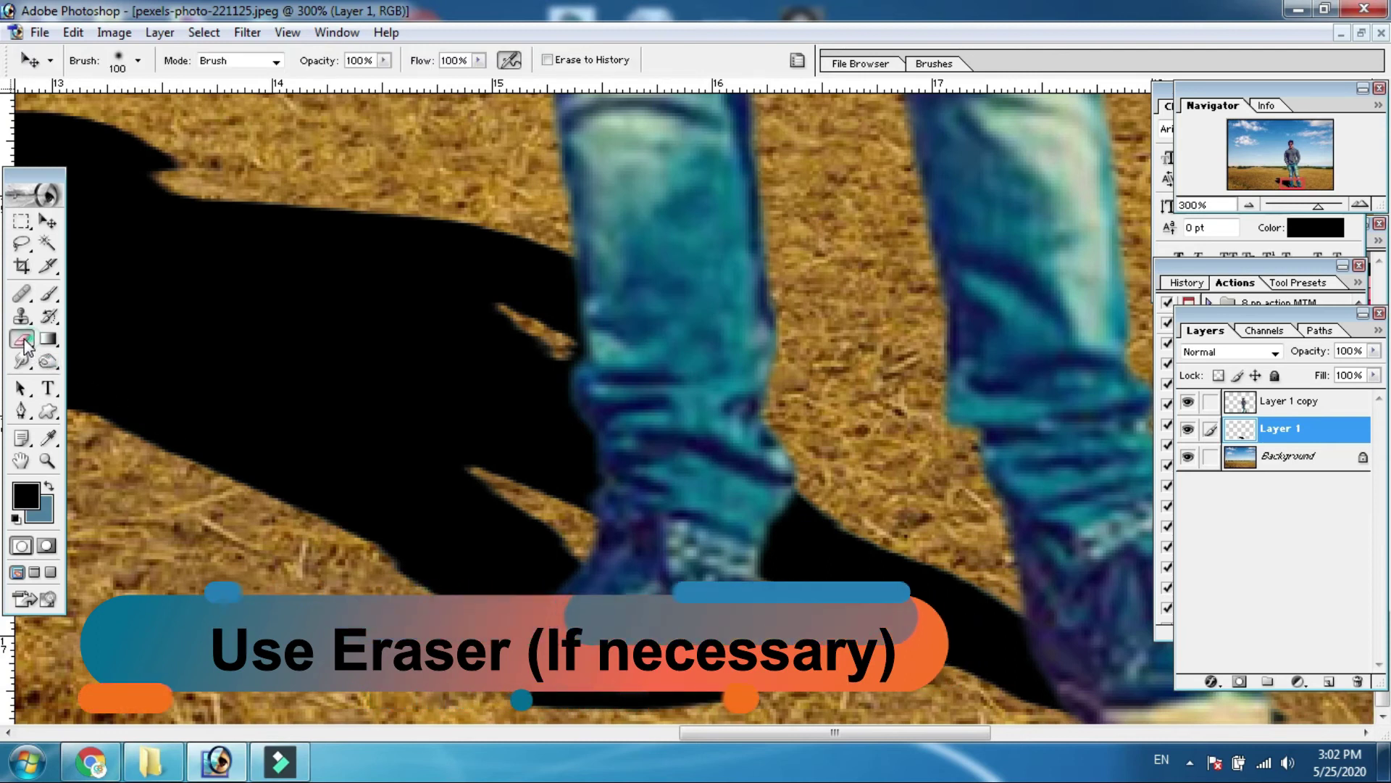
{"action": "key", "text": "bracketleft"}
{"action": "key", "text": "bracketleft"}
{"action": "key", "text": "bracketleft"}
{"action": "key", "text": "bracketleft"}
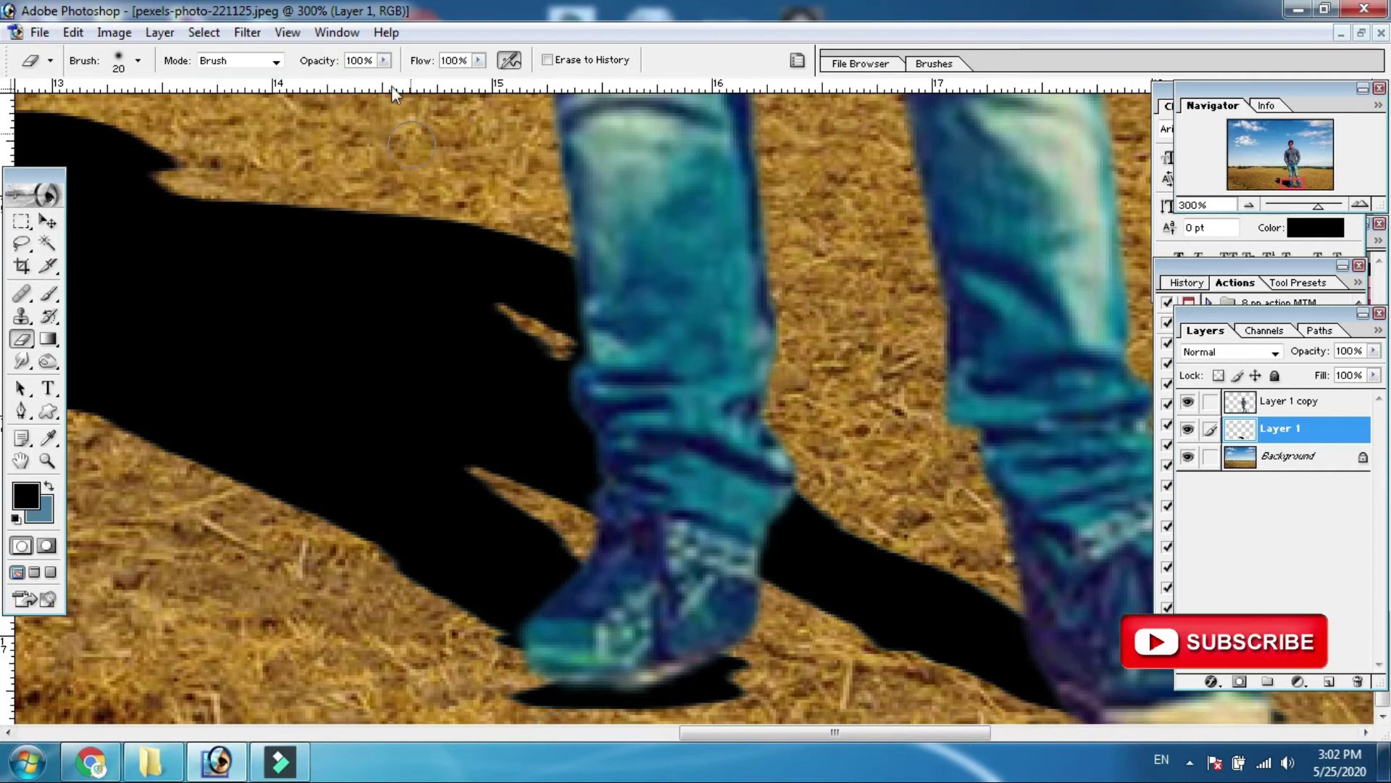
{"action": "left_click", "coordinate": [384, 60]}
{"action": "left_click_drag", "start_coordinate": [350, 82], "coordinate": [329, 84]}
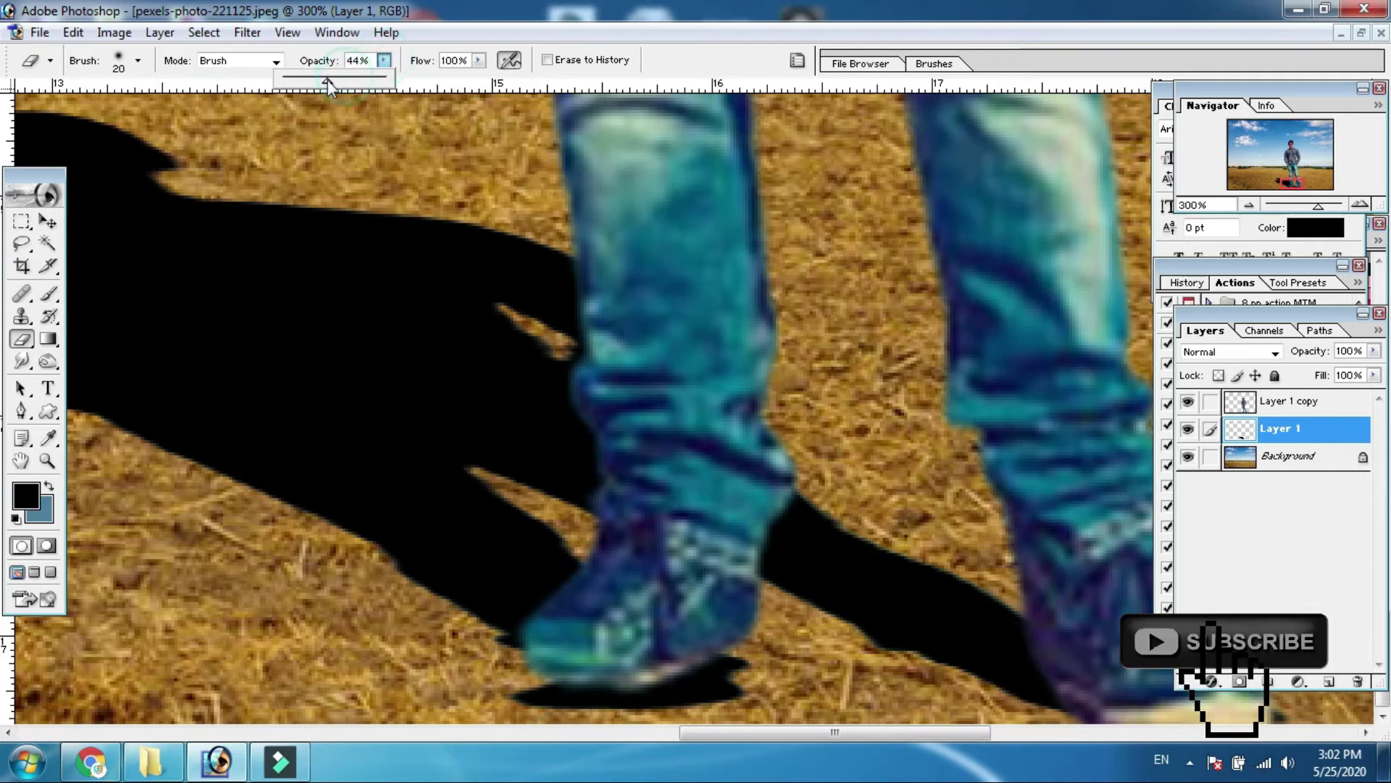
{"action": "left_click", "coordinate": [694, 63]}
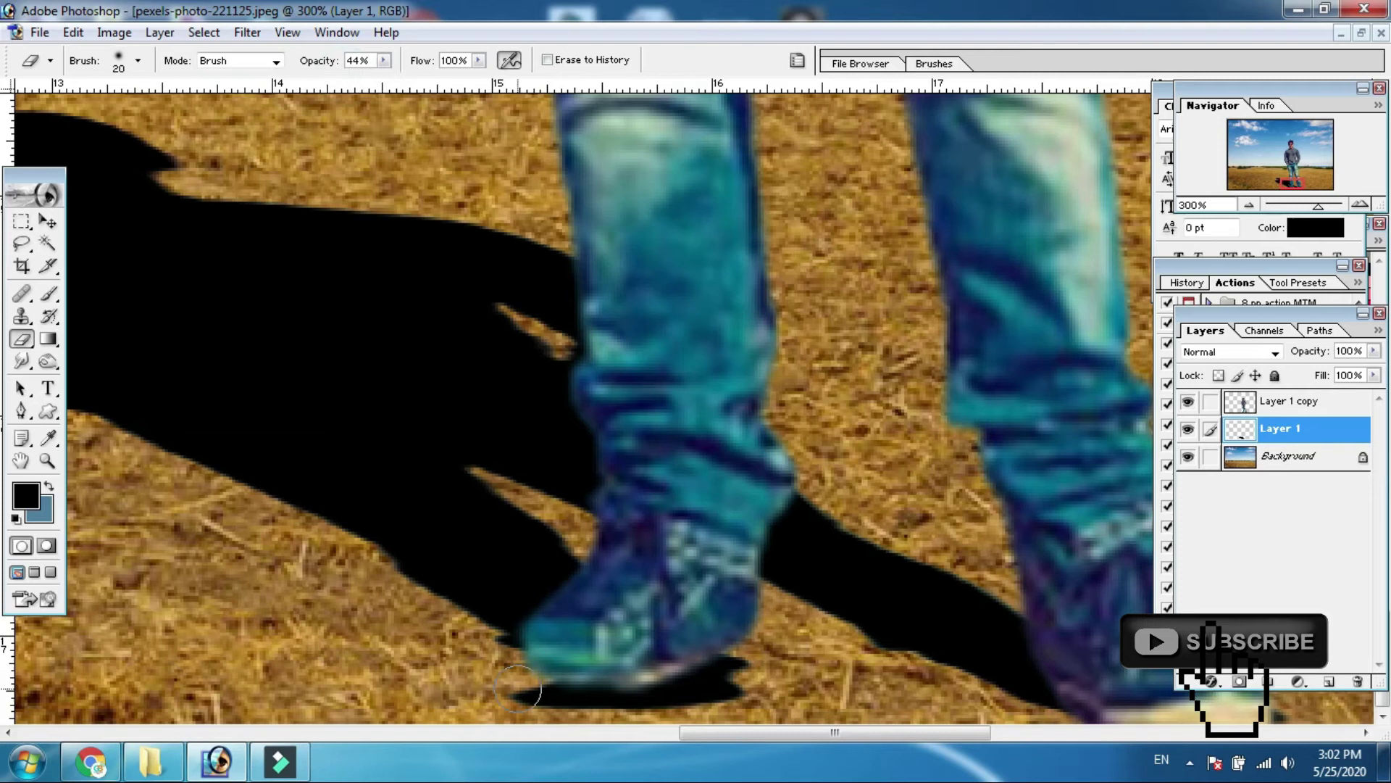
{"action": "left_click_drag", "start_coordinate": [518, 688], "coordinate": [617, 698]}
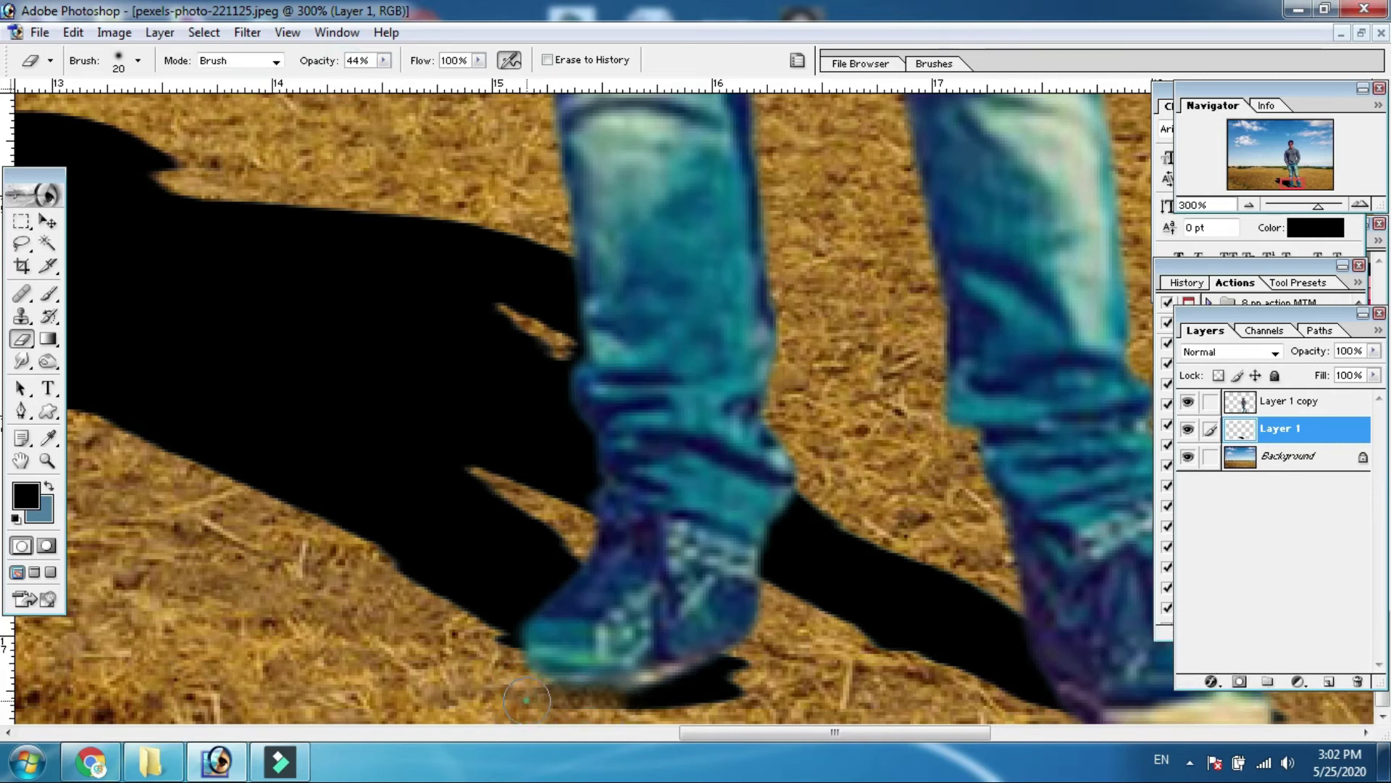
{"action": "left_click_drag", "start_coordinate": [648, 704], "coordinate": [754, 697]}
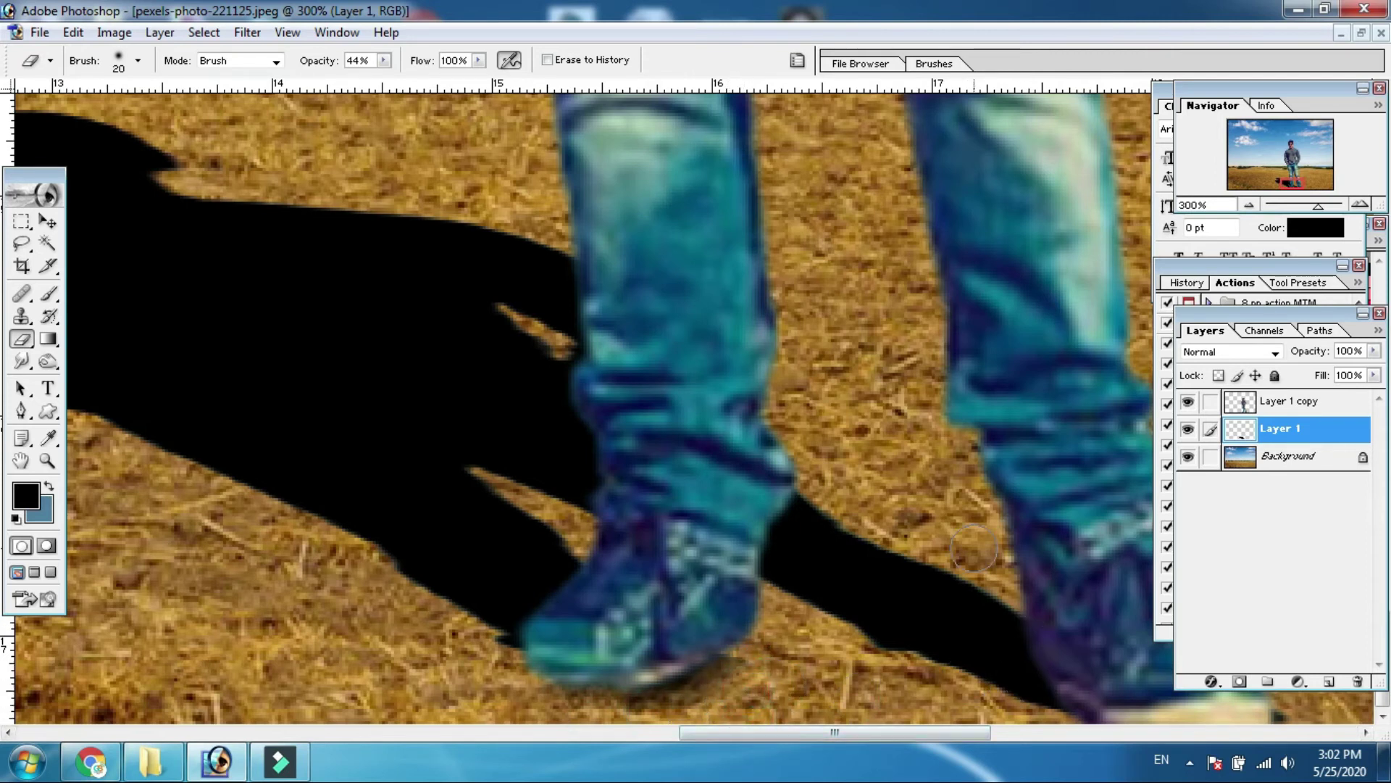
Paint a soft black contact shadow around the heel and sole of the same shoe with a size 13 brush at 39% opacity
{"action": "left_click_drag", "start_coordinate": [959, 523], "coordinate": [669, 509]}
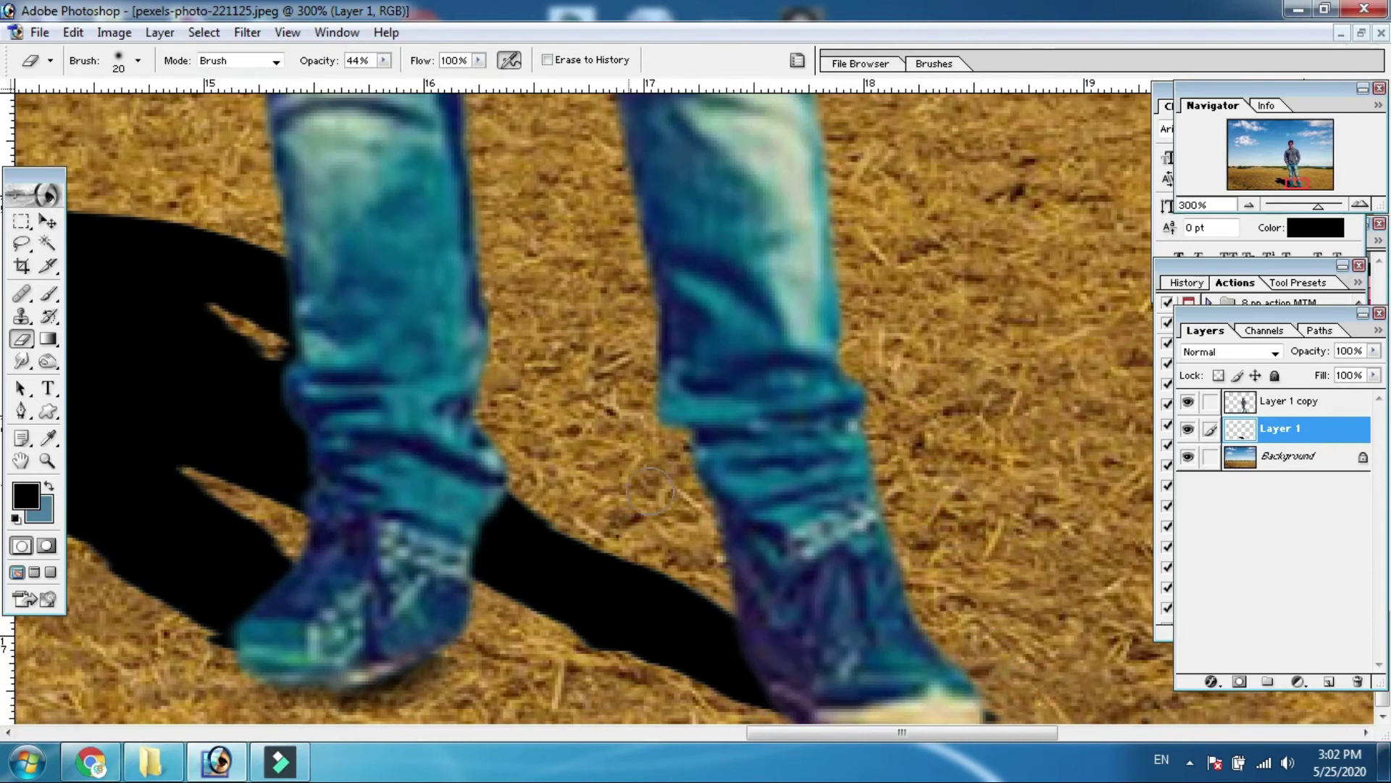
{"action": "left_click", "coordinate": [48, 294]}
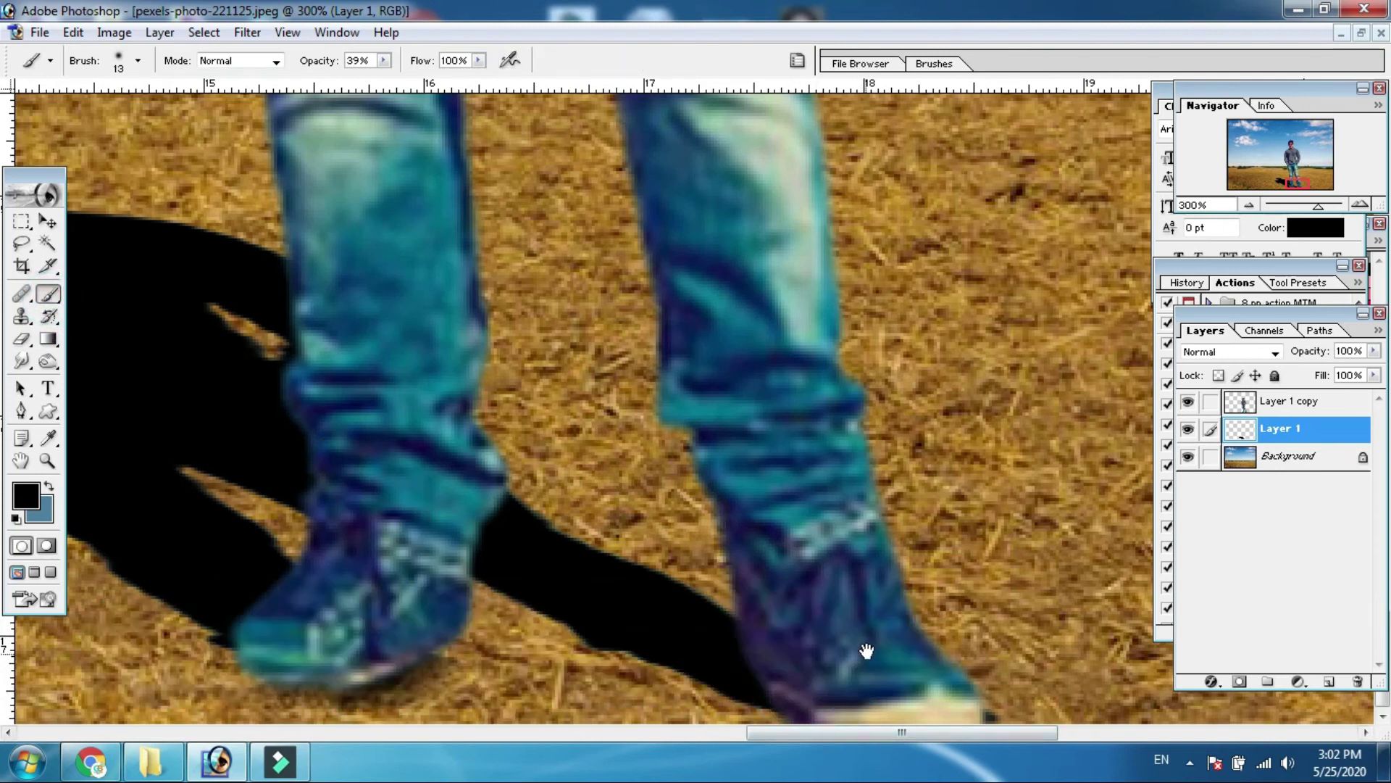
{"action": "left_click_drag", "start_coordinate": [785, 692], "coordinate": [793, 714]}
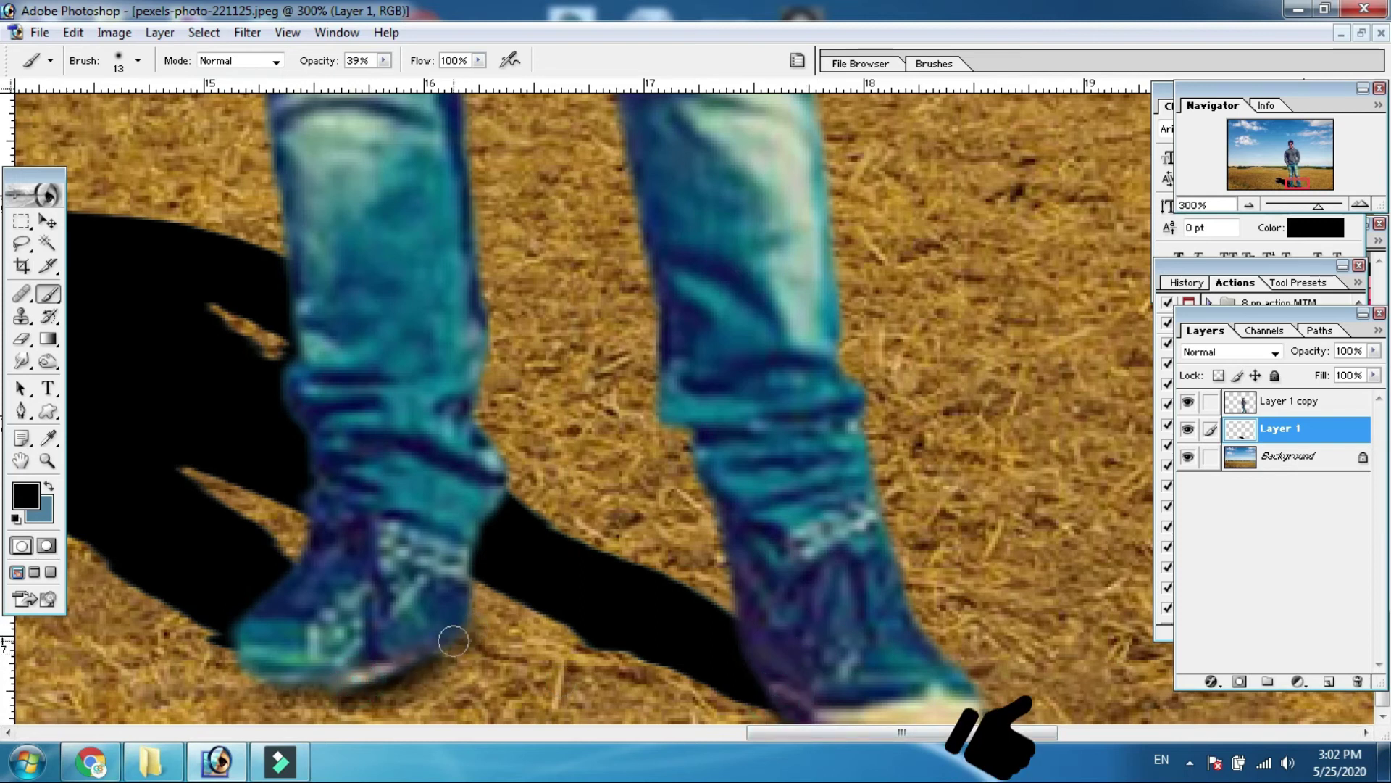
{"action": "mouse_move", "coordinate": [464, 610]}
{"action": "left_mouse_down"}
{"action": "mouse_move", "coordinate": [429, 650]}
{"action": "mouse_move", "coordinate": [466, 613]}
{"action": "mouse_move", "coordinate": [417, 655]}
{"action": "mouse_move", "coordinate": [427, 645]}
{"action": "mouse_move", "coordinate": [370, 679]}
{"action": "left_mouse_up"}
{"action": "mouse_move", "coordinate": [333, 681]}
{"action": "left_mouse_down"}
{"action": "mouse_move", "coordinate": [254, 667]}
{"action": "mouse_move", "coordinate": [242, 634]}
{"action": "mouse_move", "coordinate": [251, 666]}
{"action": "mouse_move", "coordinate": [316, 683]}
{"action": "mouse_move", "coordinate": [288, 679]}
{"action": "mouse_move", "coordinate": [239, 628]}
{"action": "mouse_move", "coordinate": [301, 689]}
{"action": "left_mouse_up"}
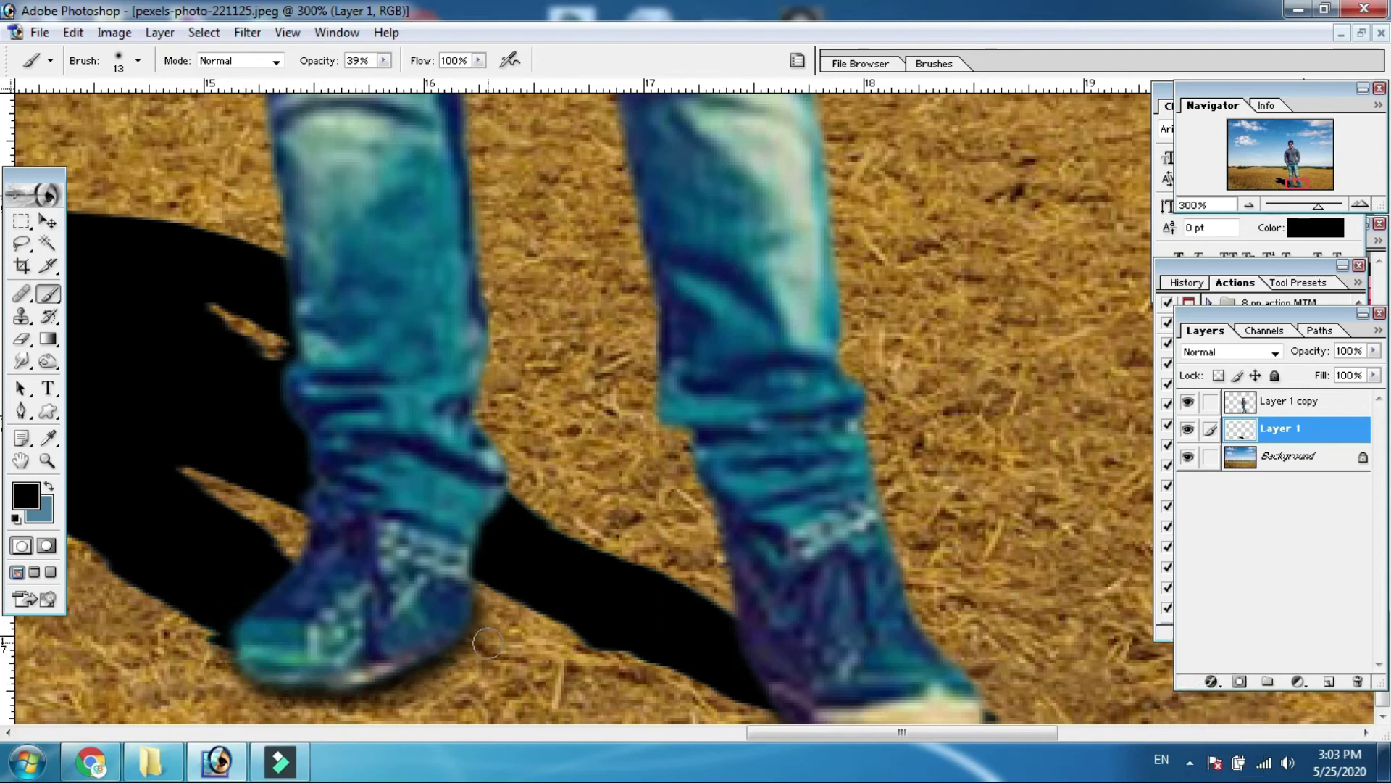
Apply a Gaussian Blur with a radius of 2 pixels to the shadow on Layer 1
{"action": "key", "text": "ctrl+minus"}
{"action": "key", "text": "ctrl+minus"}
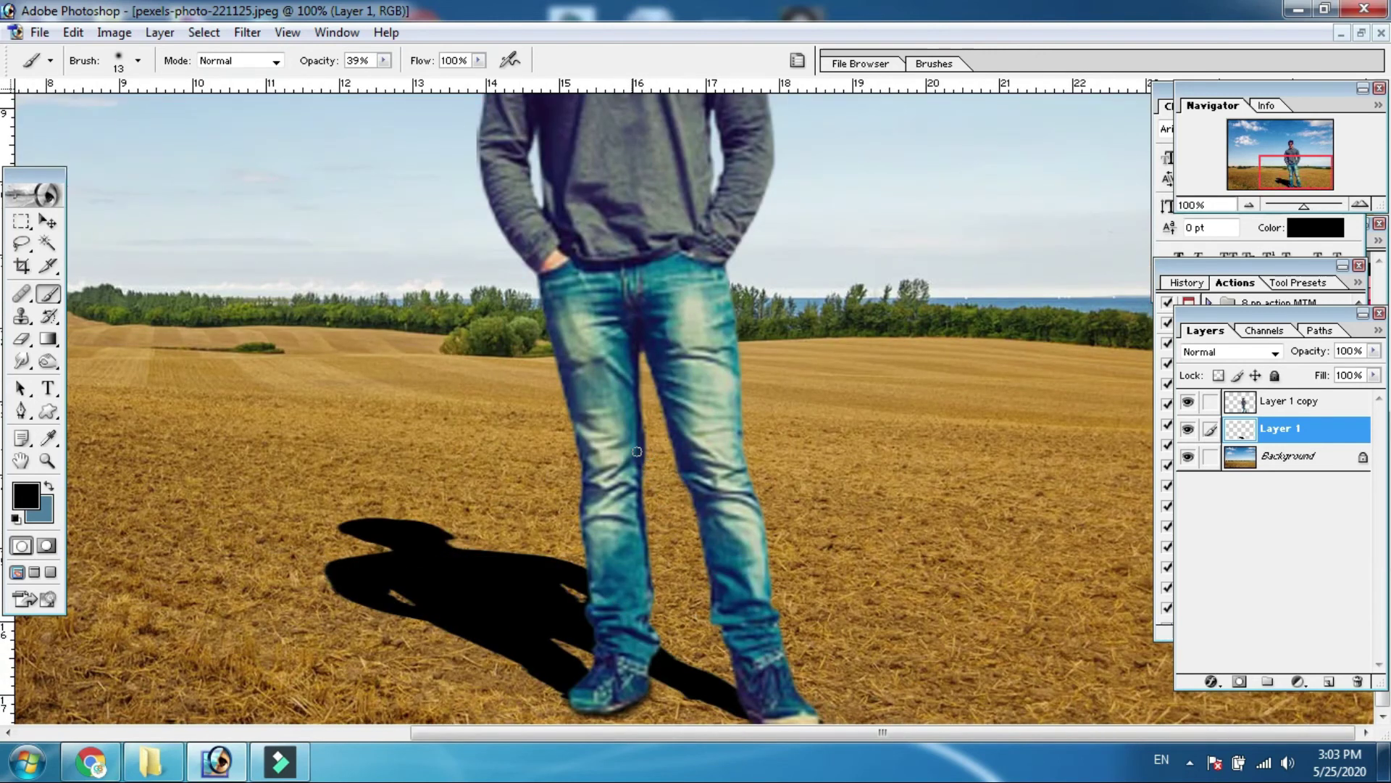
{"action": "left_click", "coordinate": [48, 222]}
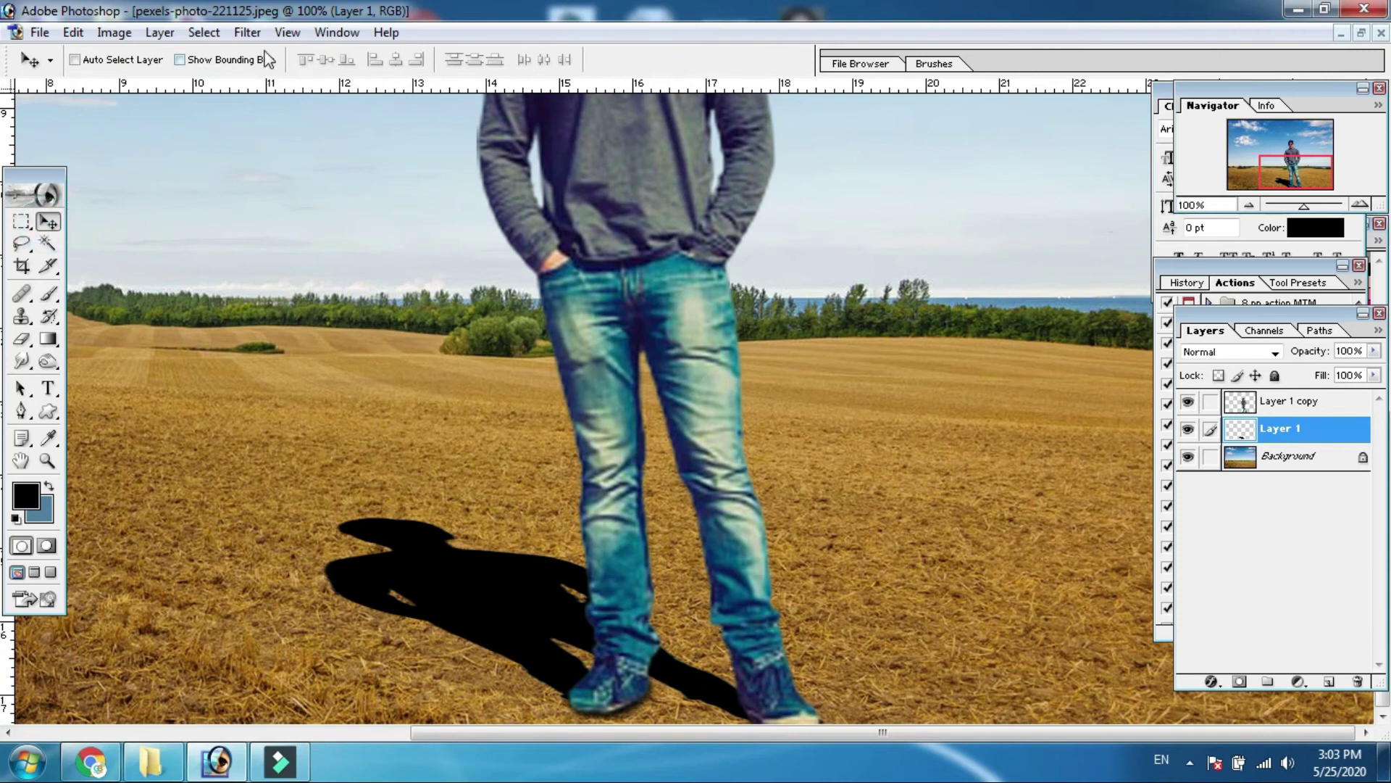
{"action": "left_click", "coordinate": [247, 33]}
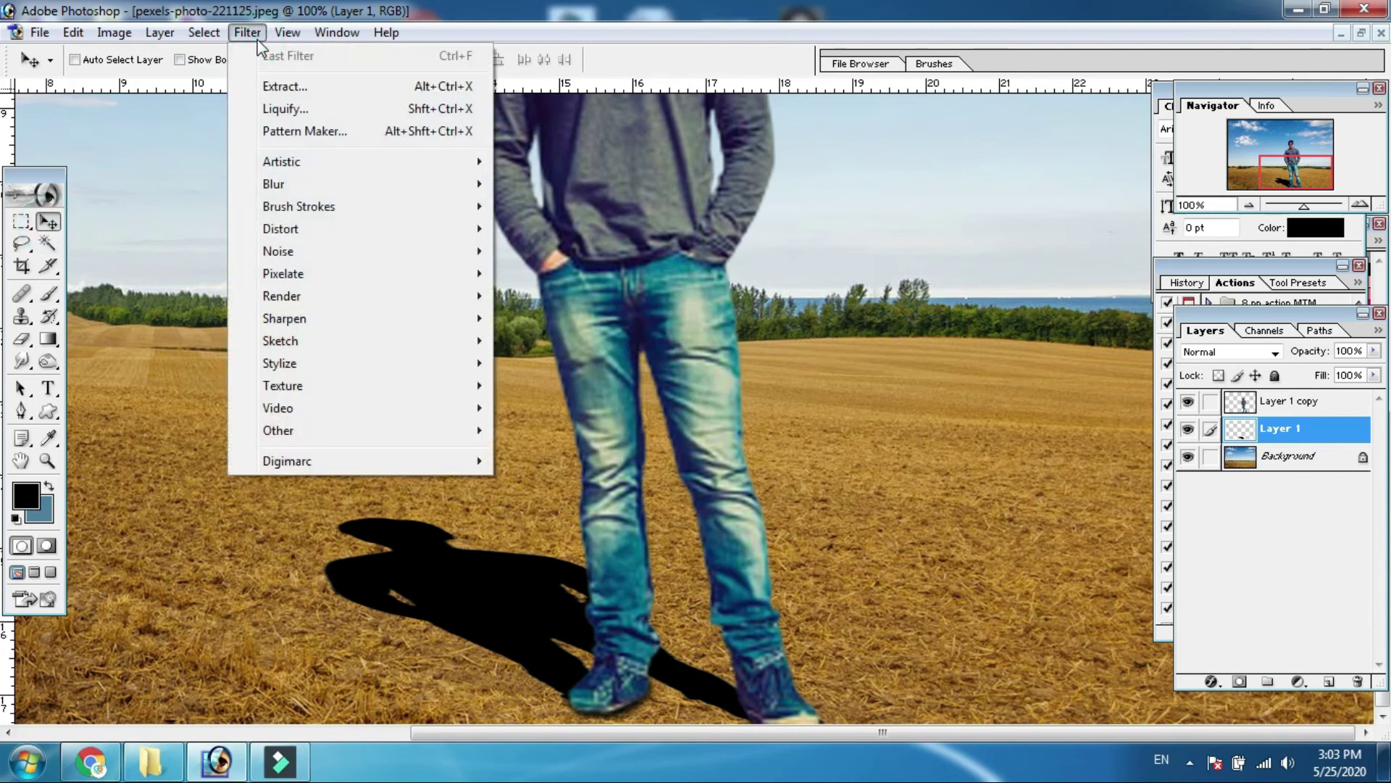
{"action": "mouse_move", "coordinate": [298, 184]}
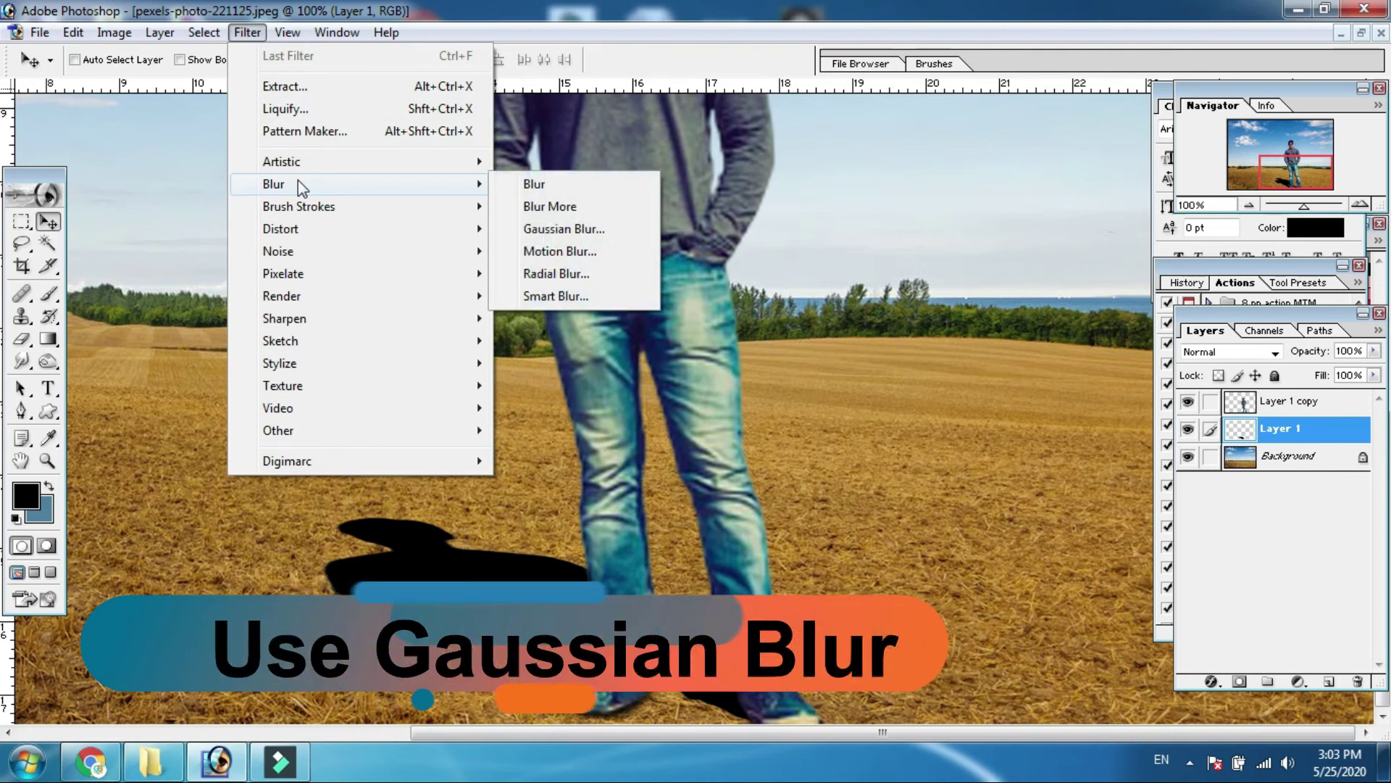
{"action": "left_click", "coordinate": [611, 232]}
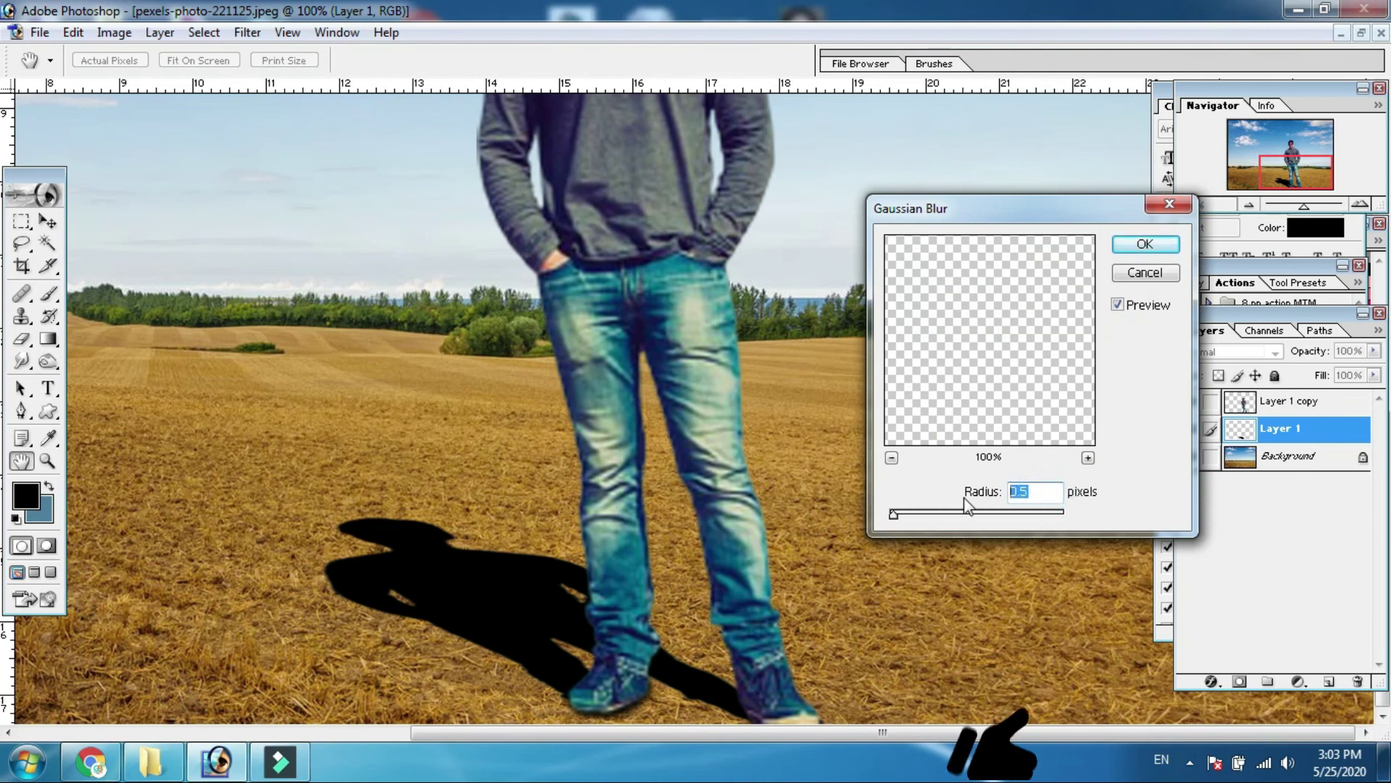
{"action": "type", "text": "1"}
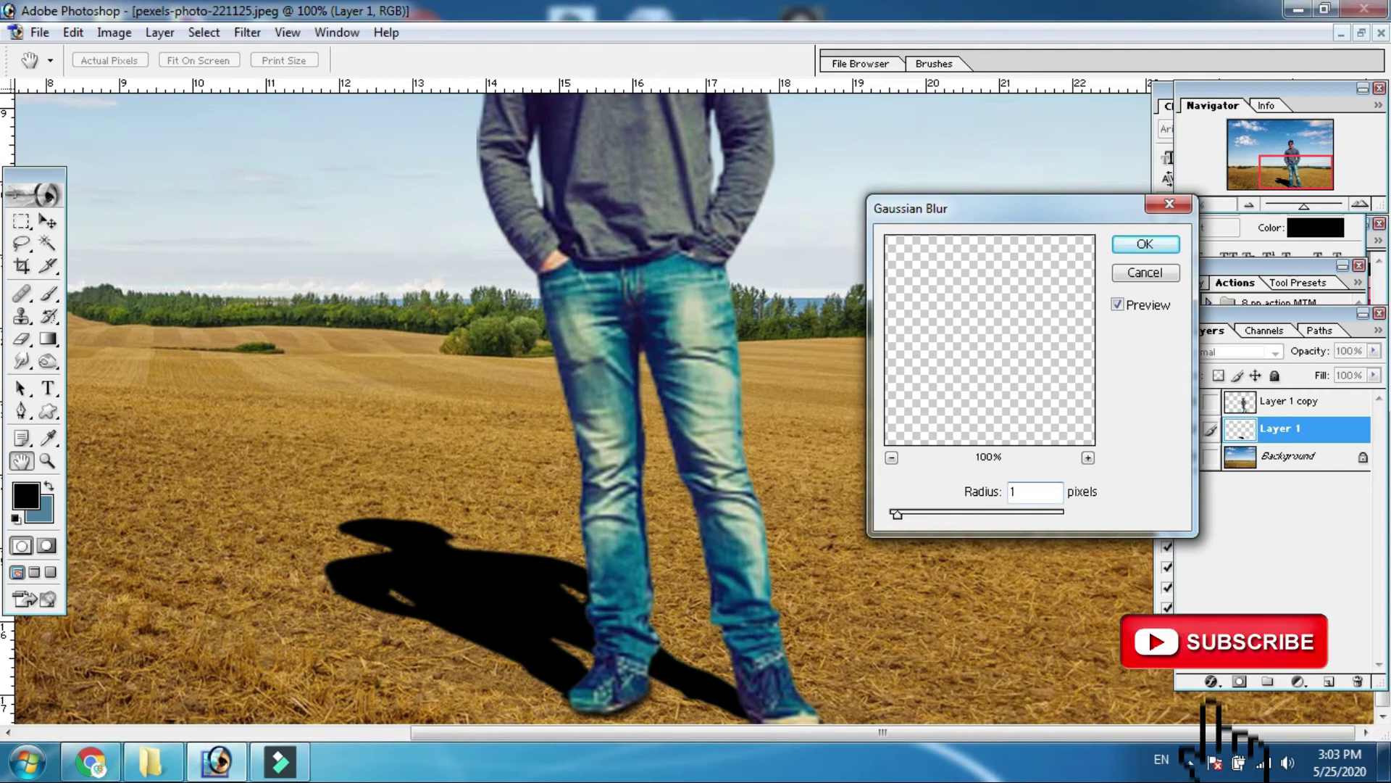
{"action": "key", "text": "BackSpace"}
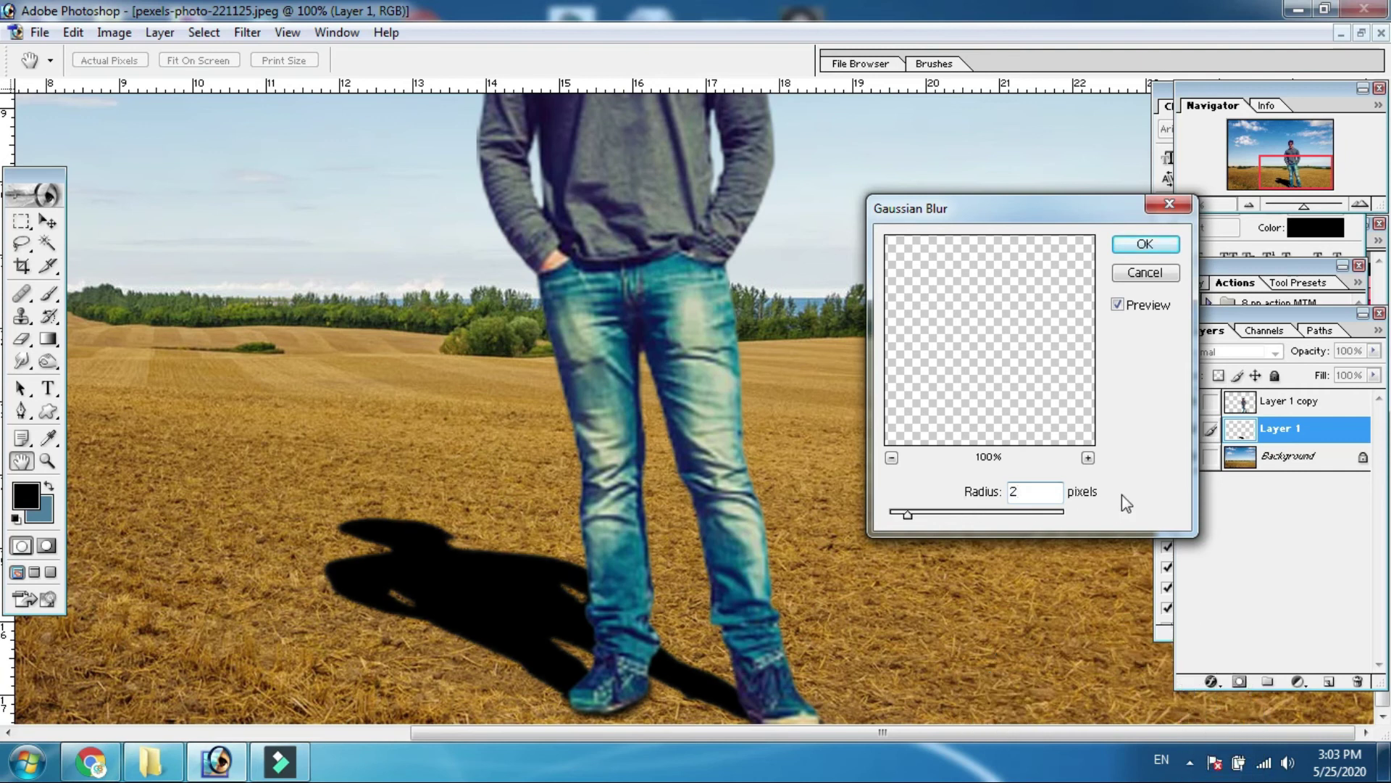
{"action": "left_click", "coordinate": [1142, 244]}
{"action": "key", "text": "v"}
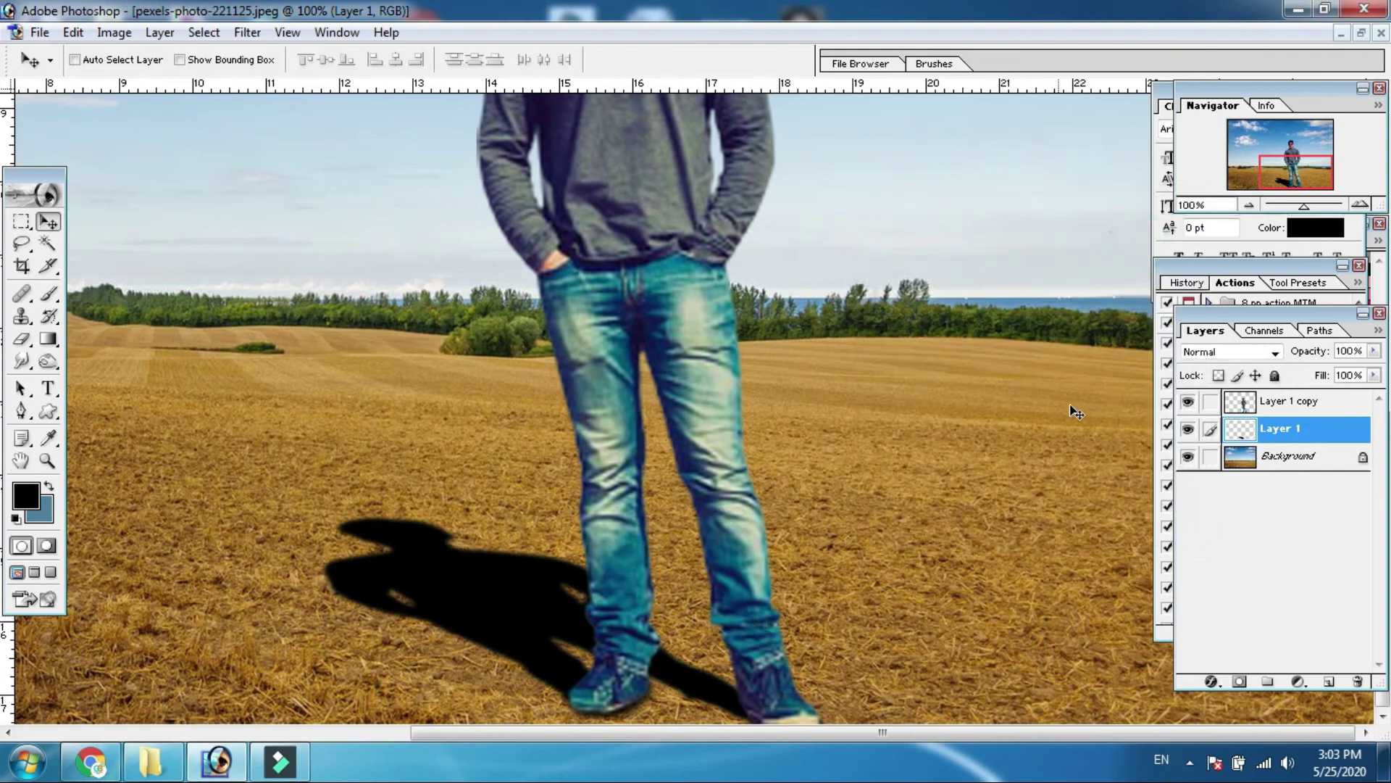
Set the opacity of the shadow on Layer 1 to 72% and hide all palettes to view the whole composite
{"action": "left_click", "coordinate": [1374, 351]}
{"action": "left_click_drag", "start_coordinate": [1374, 364], "coordinate": [1320, 377]}
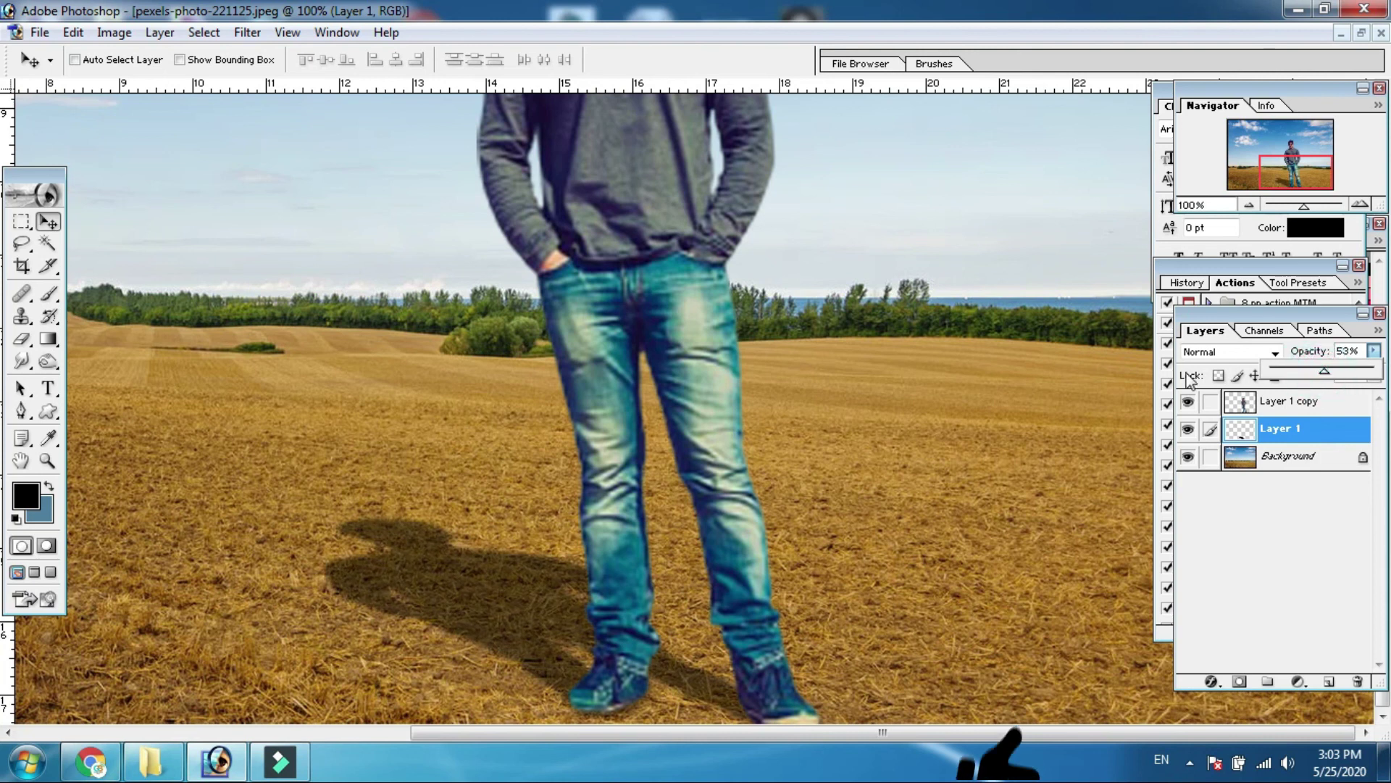
{"action": "key", "text": "ctrl+minus"}
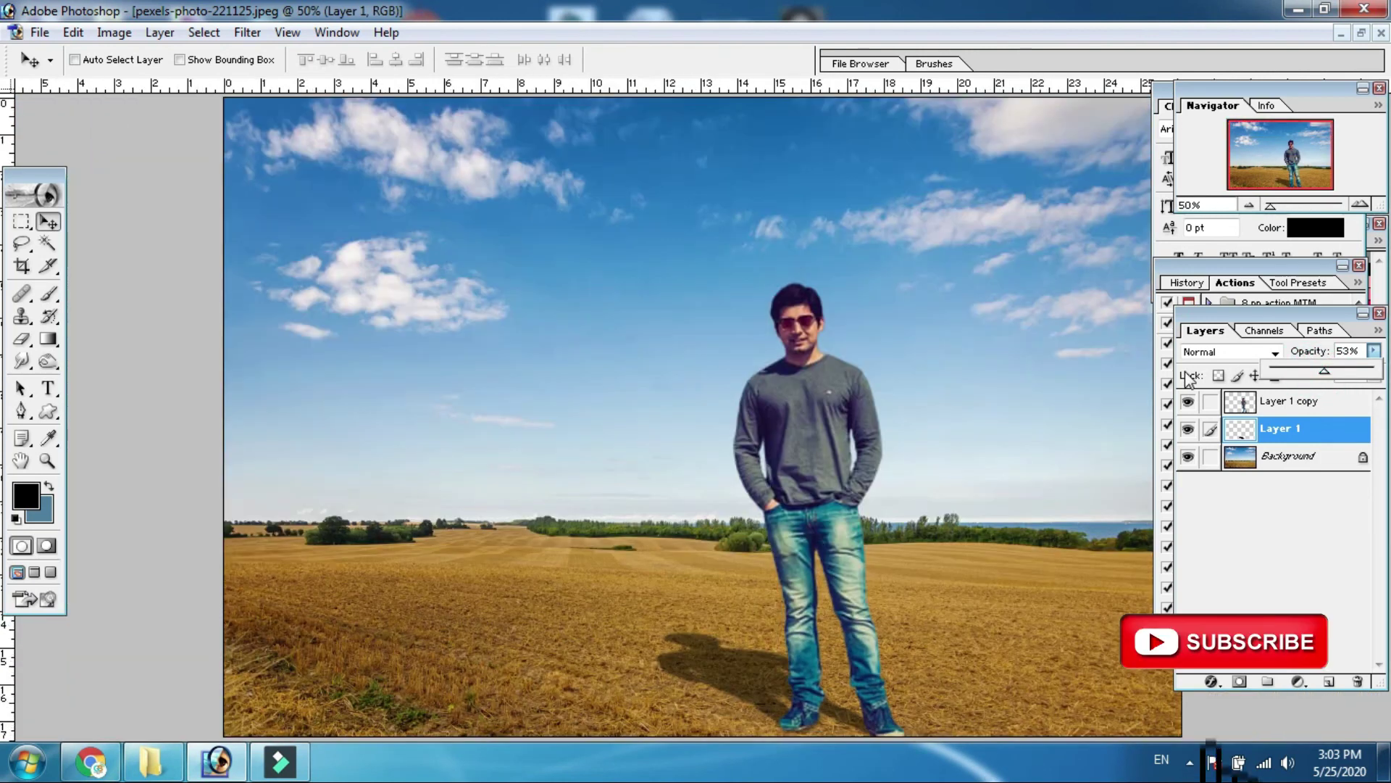
{"action": "left_click_drag", "start_coordinate": [1355, 369], "coordinate": [1381, 370]}
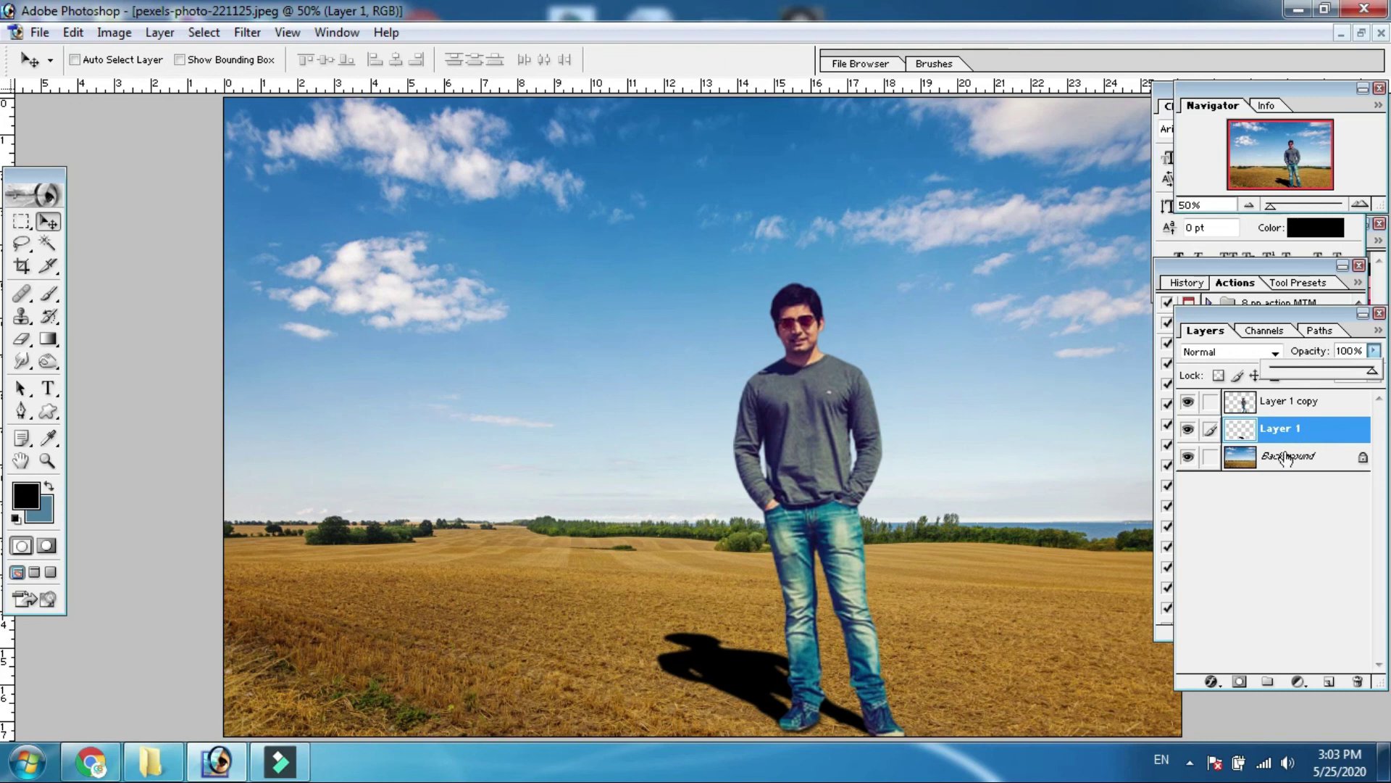
{"action": "left_click_drag", "start_coordinate": [1372, 370], "coordinate": [1344, 368]}
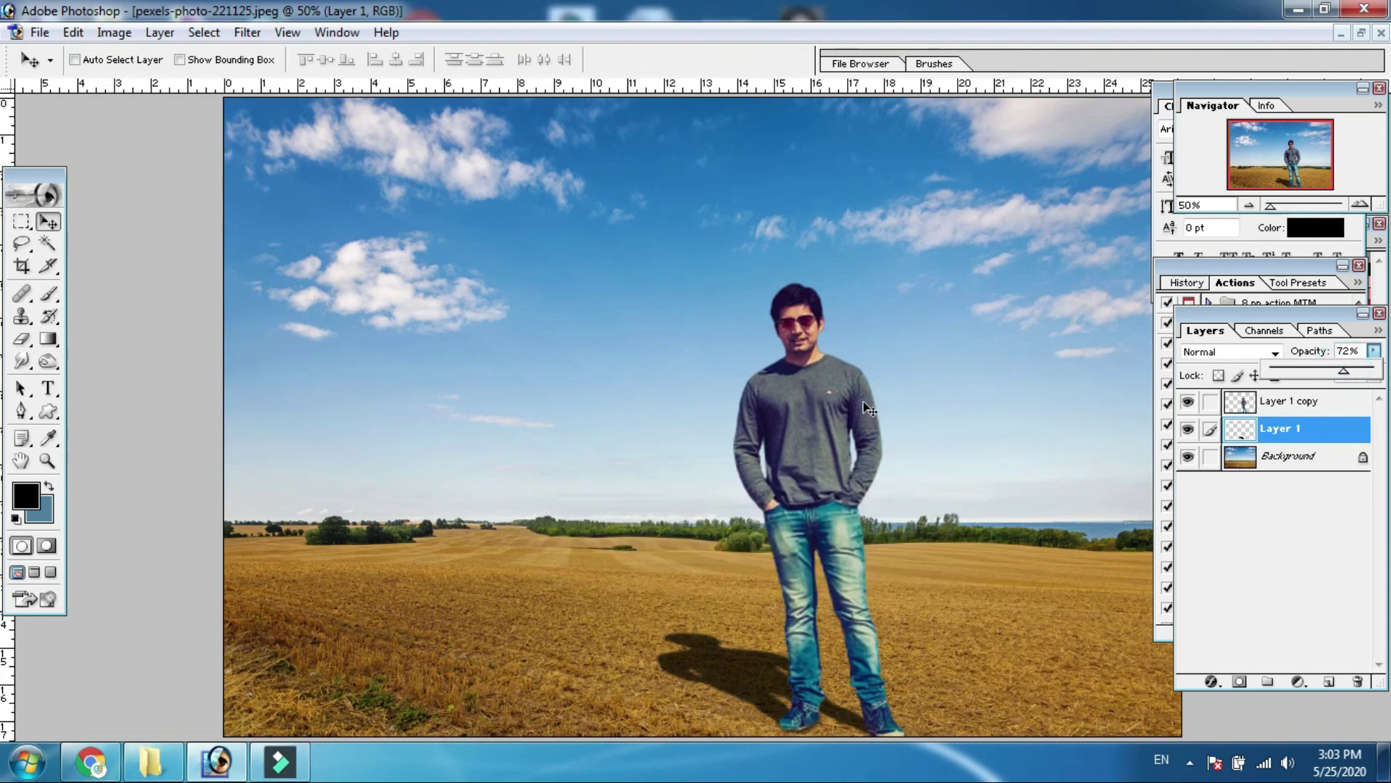
{"action": "left_click", "coordinate": [978, 399]}
{"action": "key", "text": "Tab"}
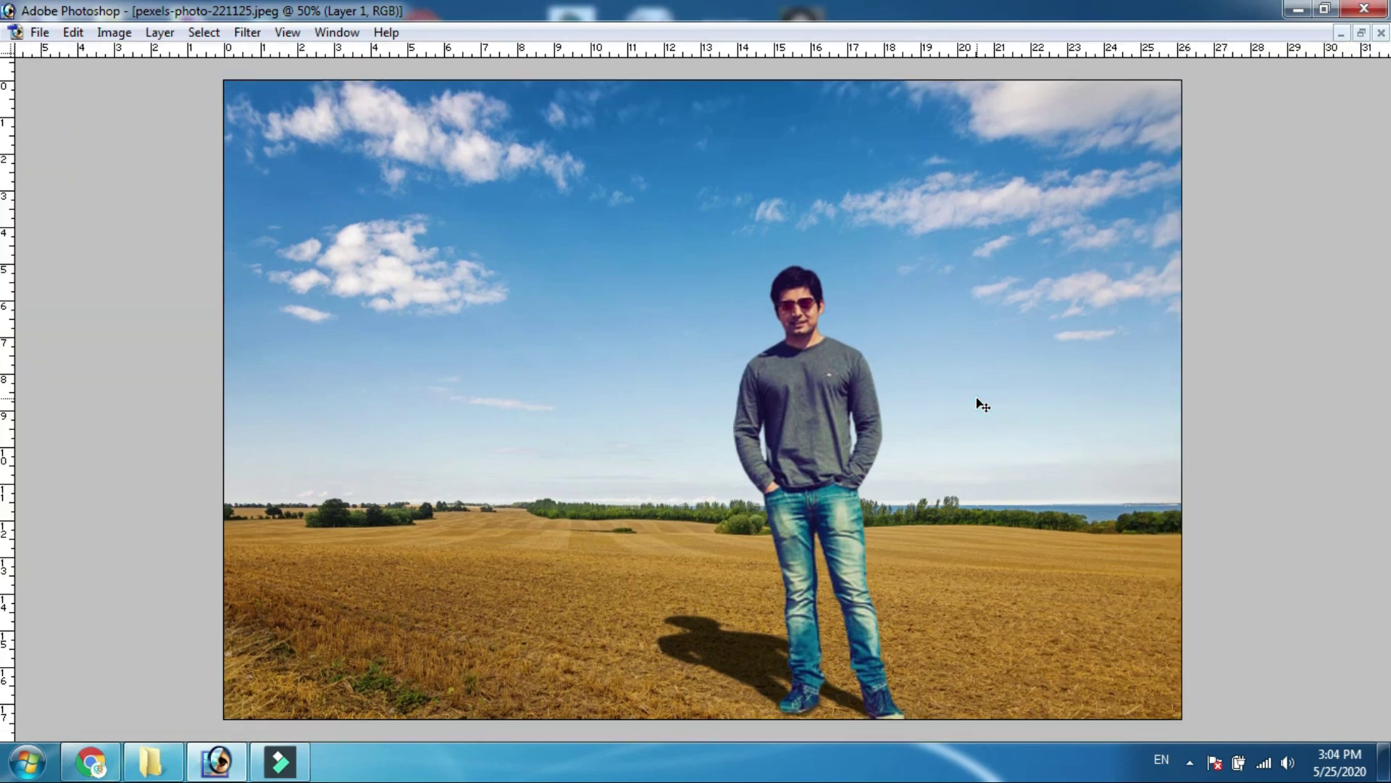